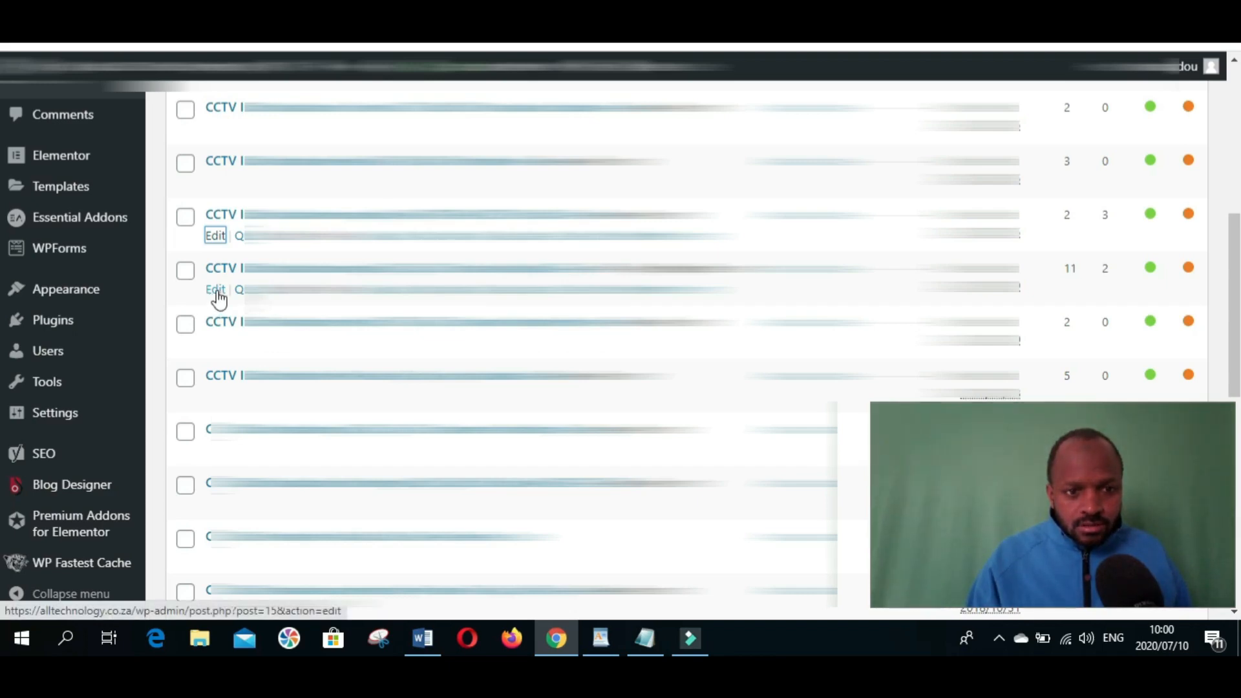
# Step: Open the CCTV posts dated 2018/07/19 and 2018/09/25 (3 comments) for editing in new tabs and dismiss the Block Editor welcome guide
pyautogui.rightClick(219, 297)
pyautogui.click(272, 305)
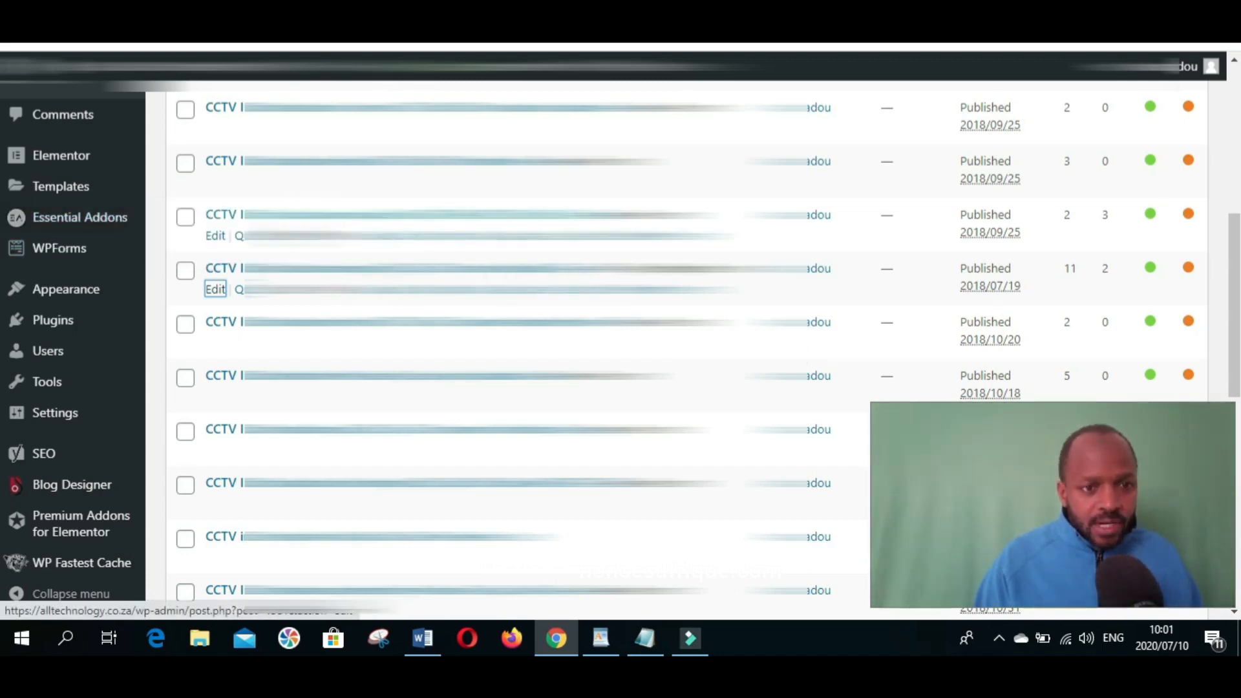
pyautogui.rightClick(217, 238)
pyautogui.click(291, 247)
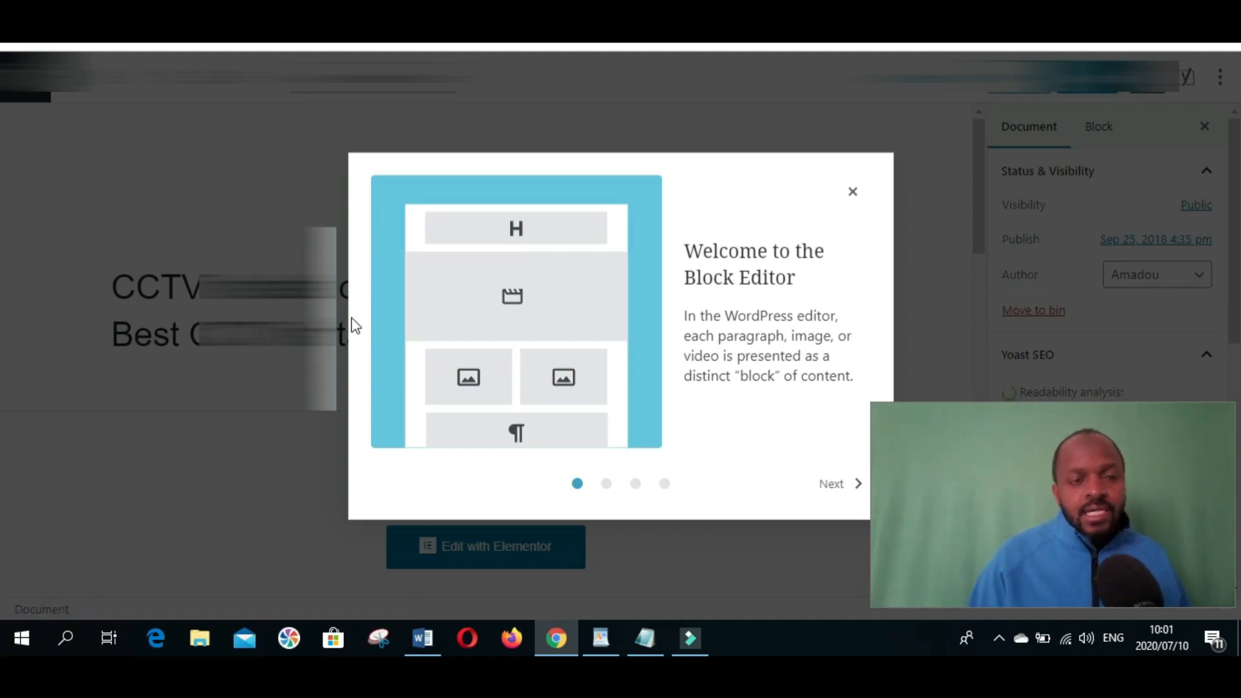
pyautogui.click(852, 192)
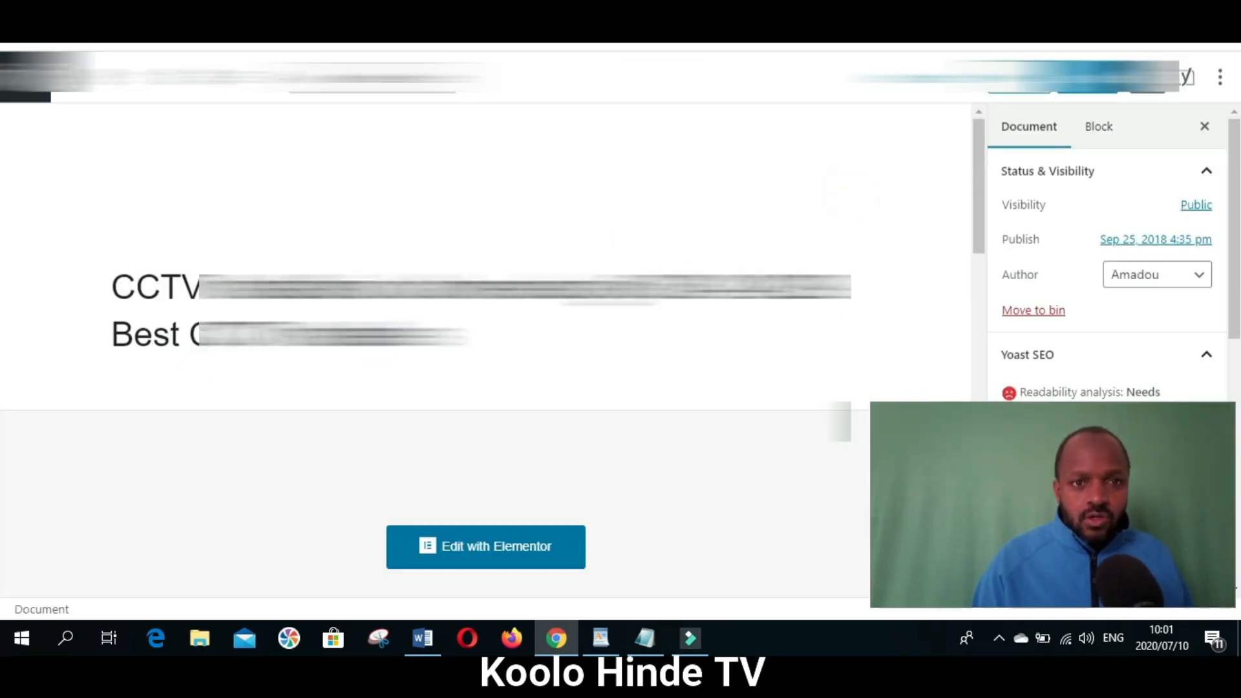
# Step: Return to the posts list and open the CCTV post dated 2018/07/19 for editing in another tab
pyautogui.hotkey('alt', 'Left')
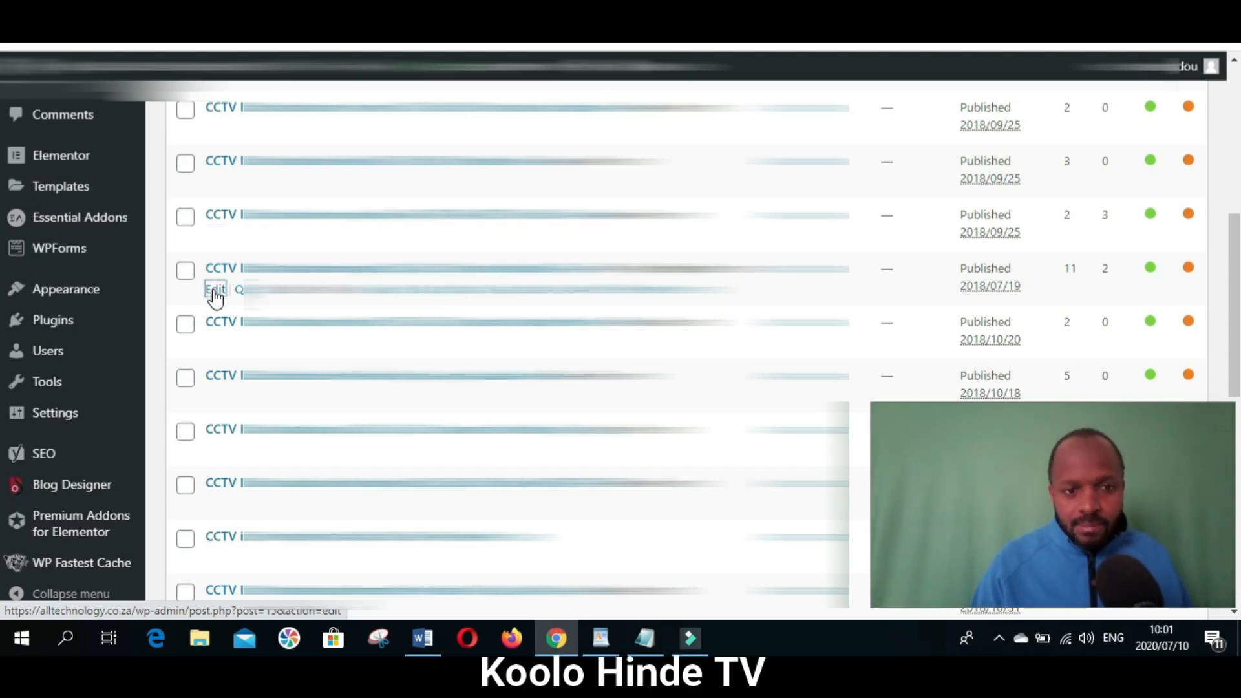
pyautogui.rightClick(216, 294)
pyautogui.click(258, 303)
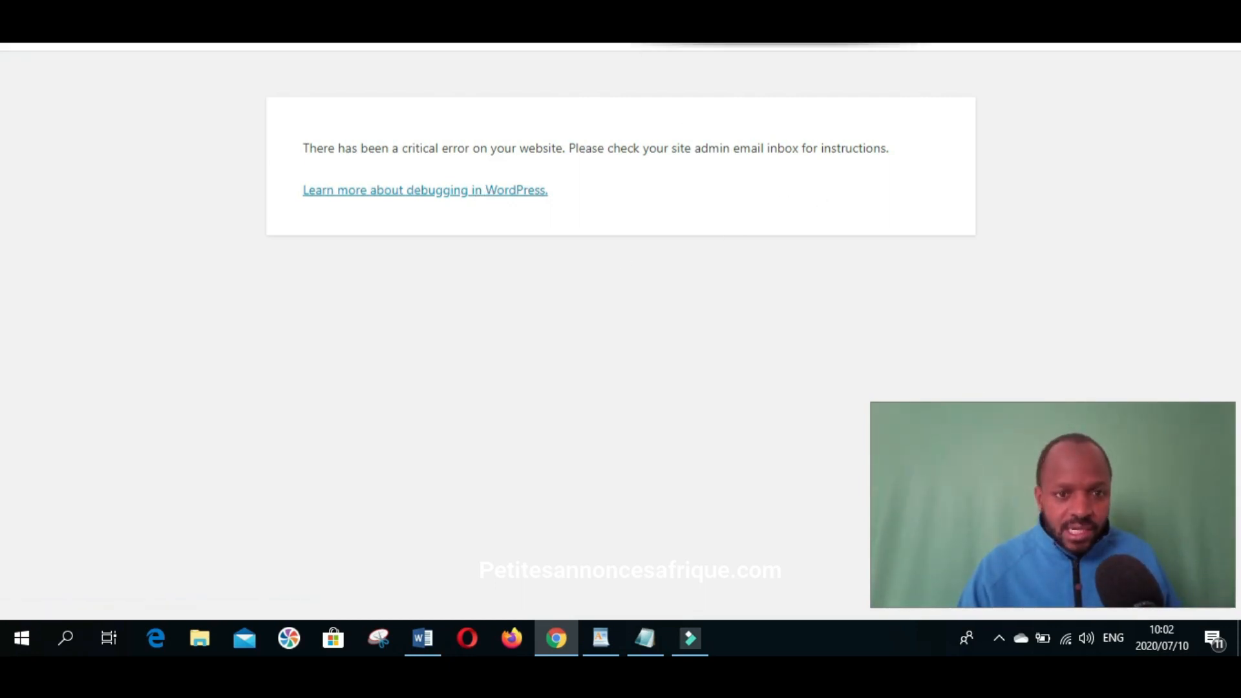
# Step: Switch to cPanel and open the public_html folder in File Manager
pyautogui.click(699, 26)
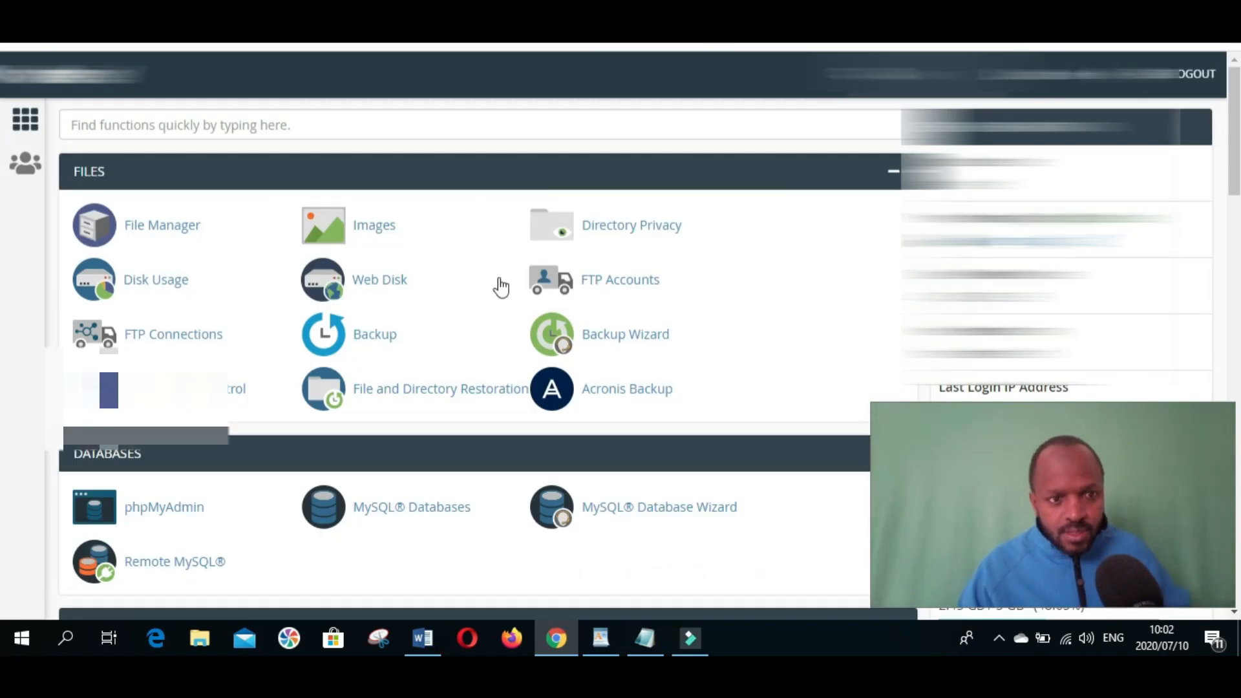
pyautogui.click(150, 234)
pyautogui.scroll(-2, 142, 388)
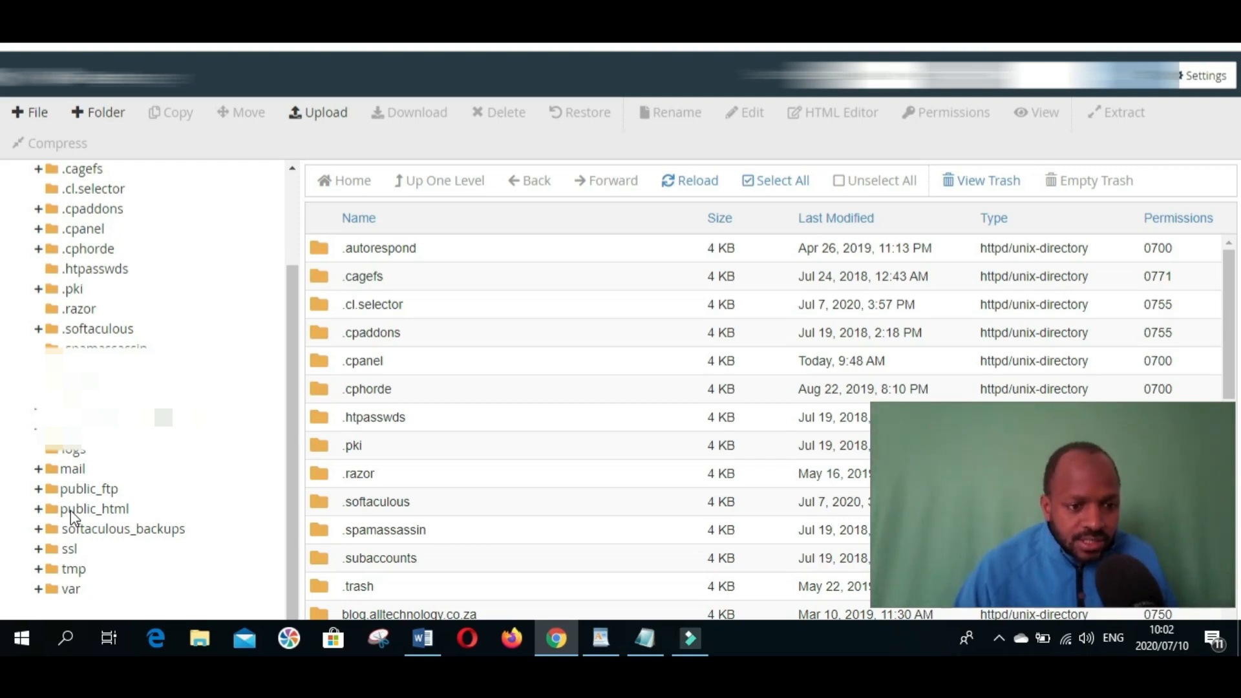
pyautogui.click(73, 511)
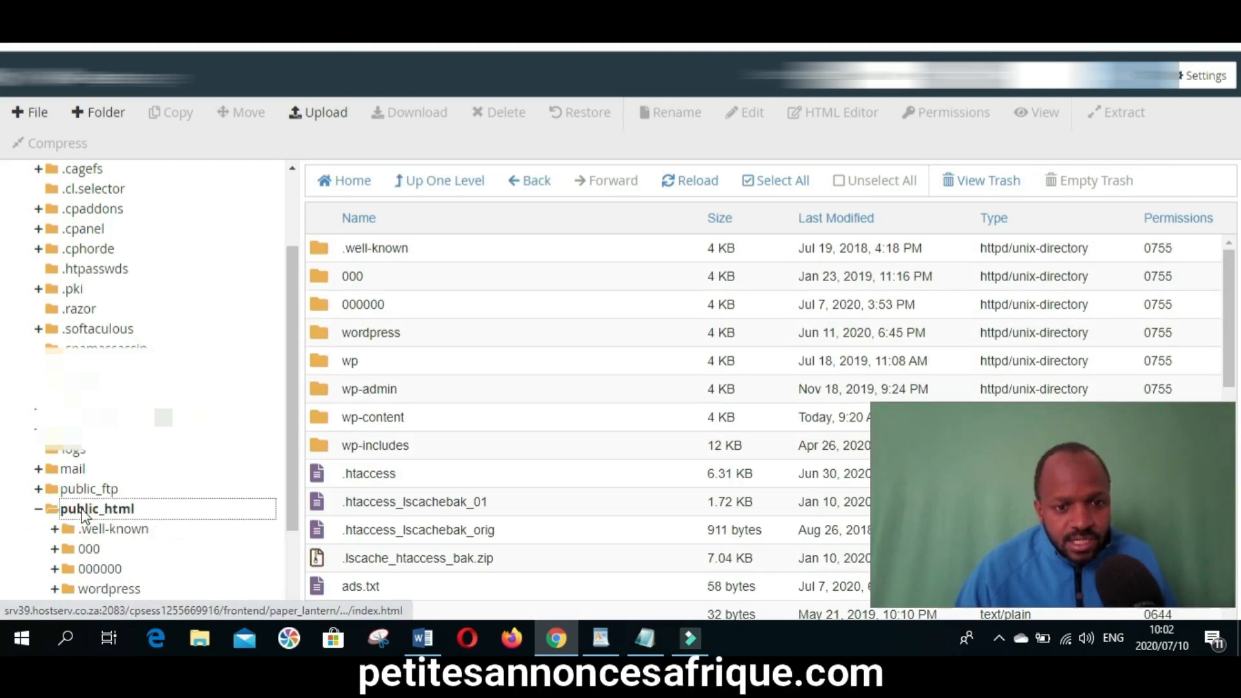
# Step: Find wp-config.php in the public_html folder and open it for editing
pyautogui.scroll(-3, 603, 388)
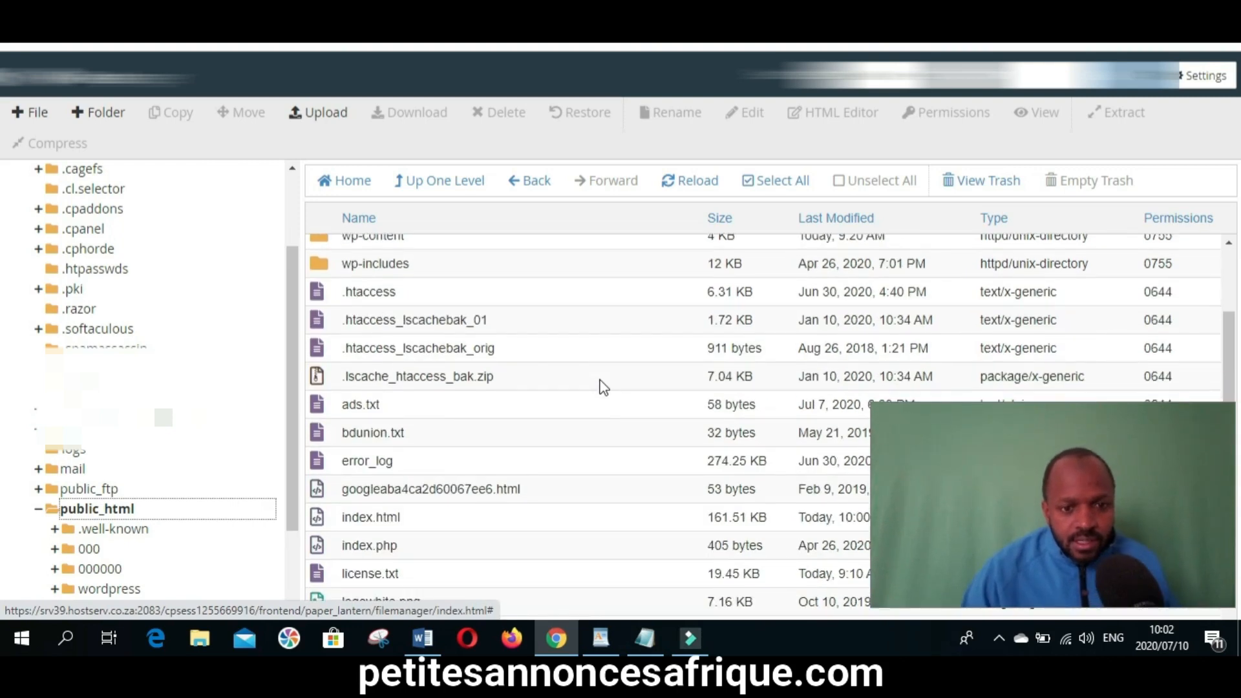
pyautogui.scroll(-2, 603, 388)
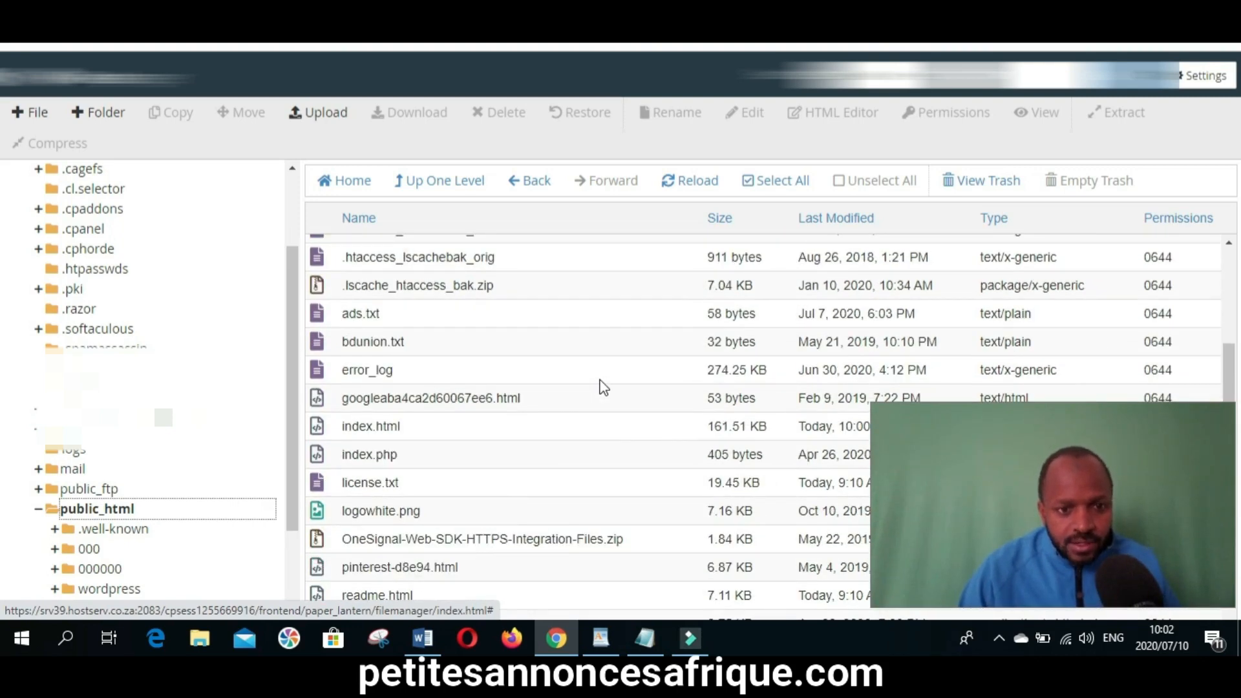
pyautogui.scroll(-4, 603, 388)
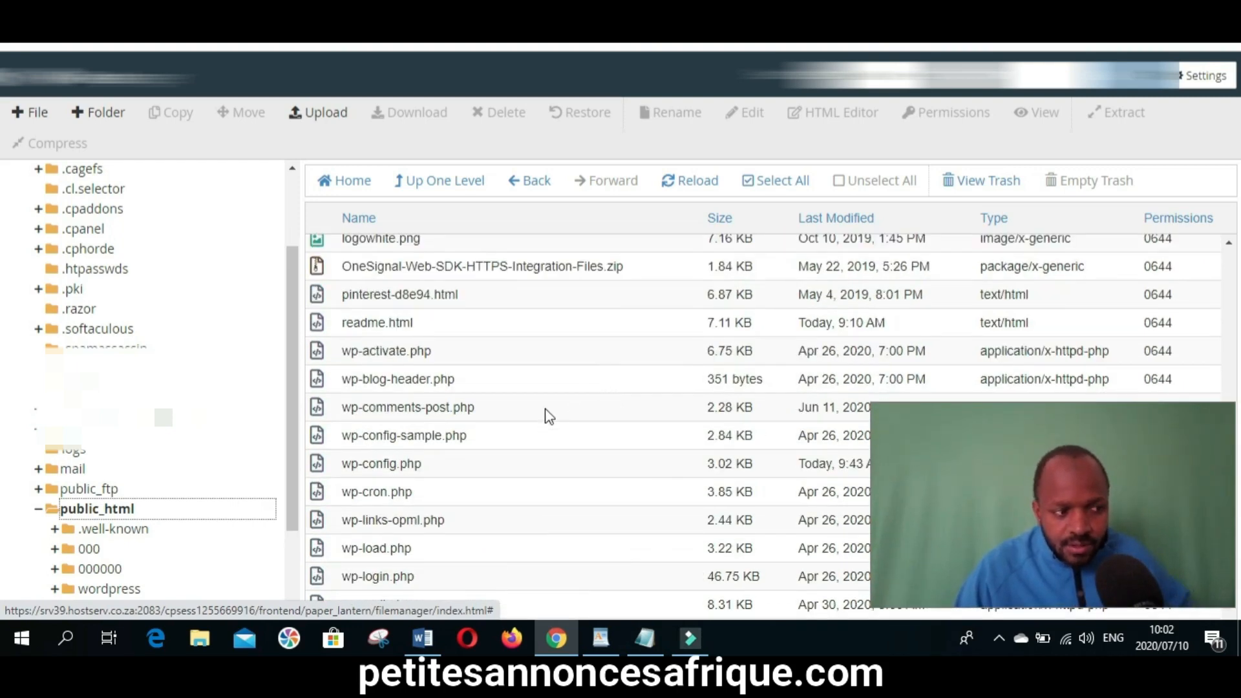
pyautogui.click(379, 464)
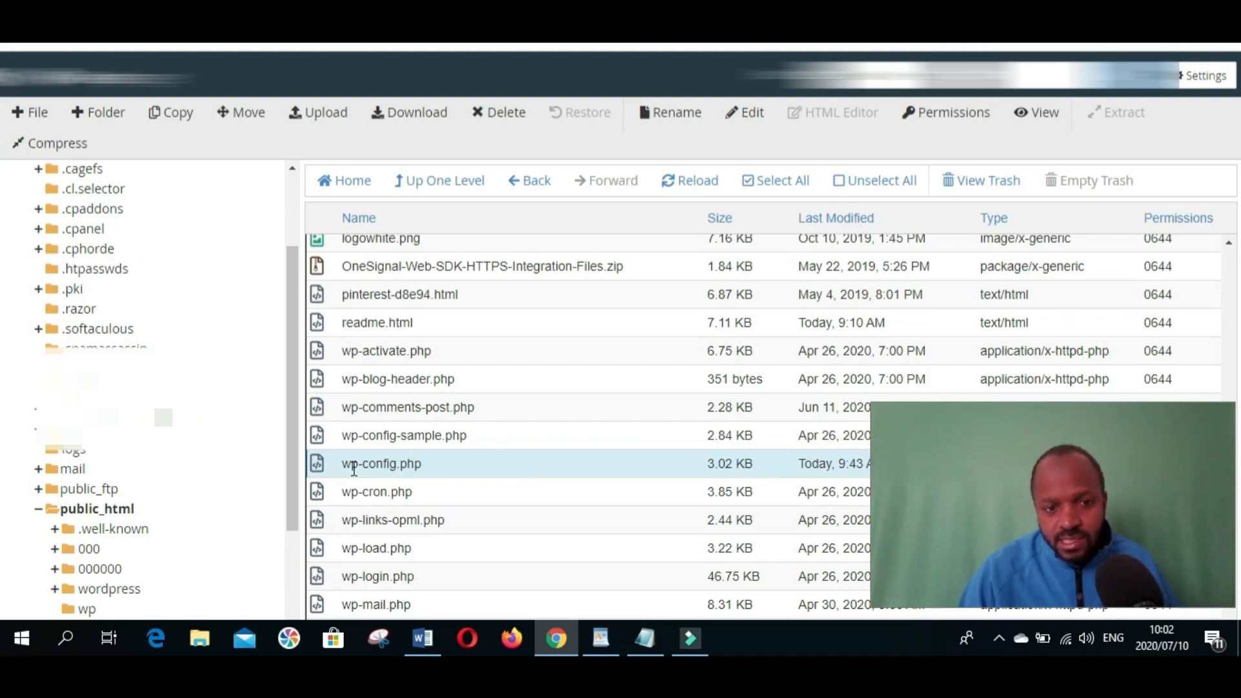
pyautogui.doubleClick(393, 463)
pyautogui.click(314, 475)
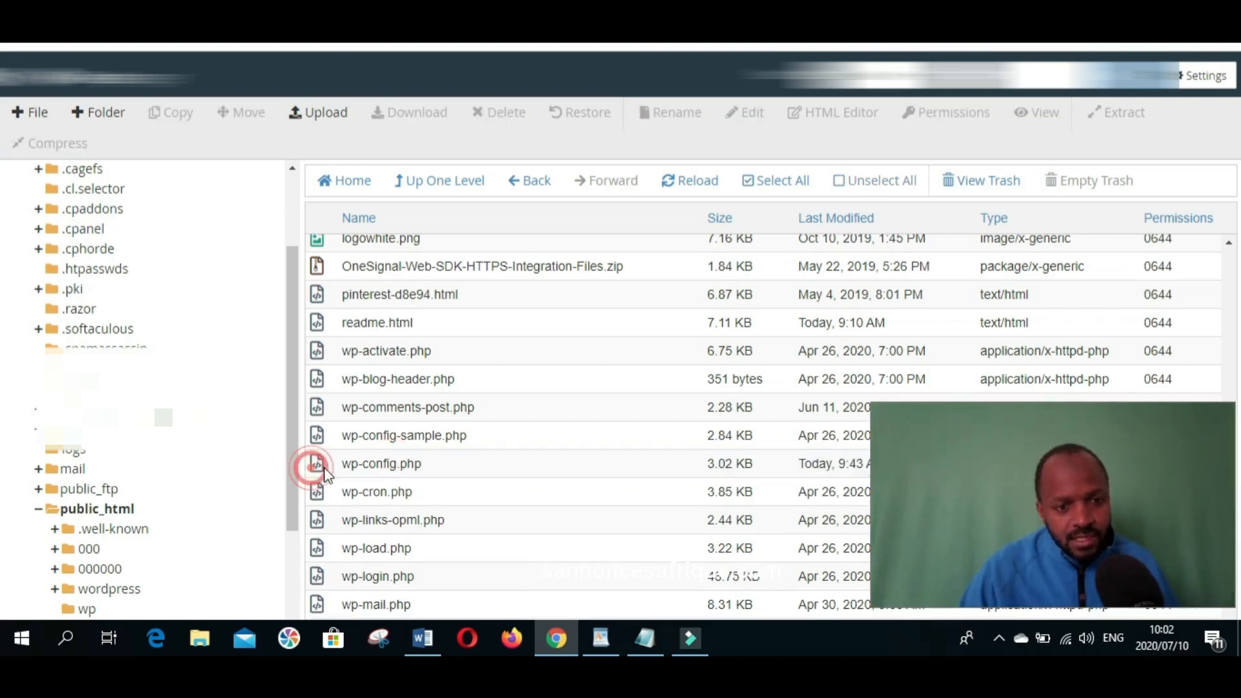
pyautogui.rightClick(334, 470)
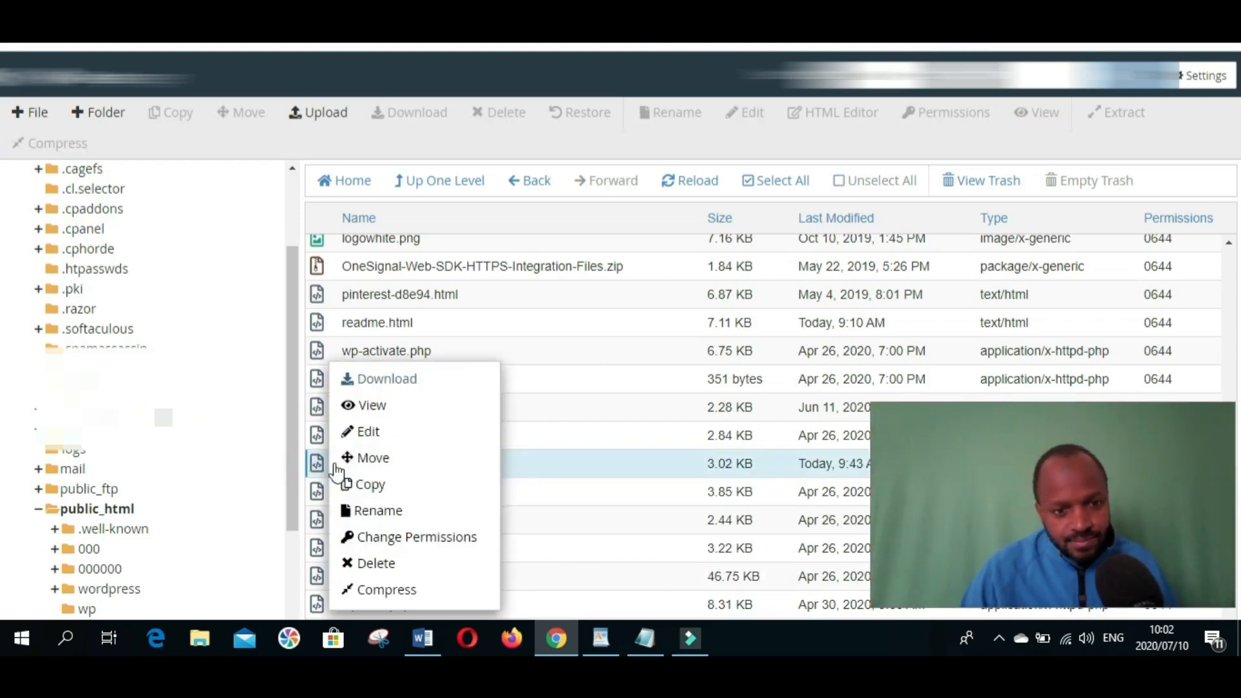
pyautogui.click(372, 431)
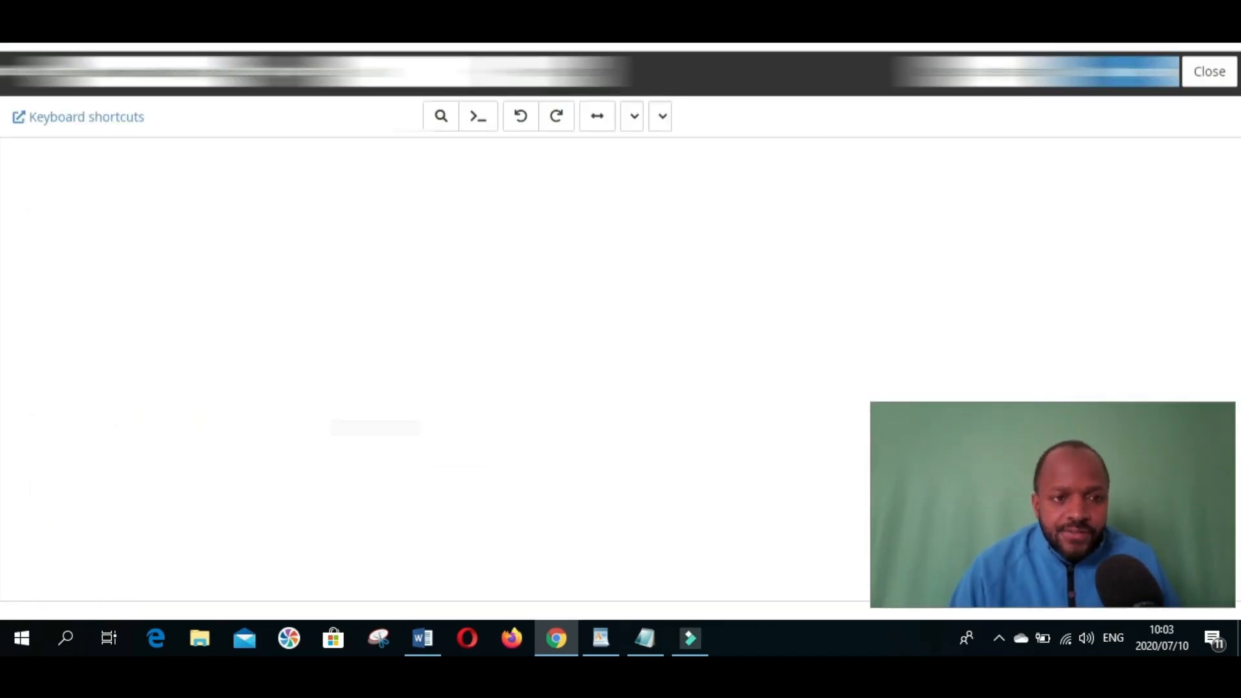
# Step: Set WP_DEBUG to true in wp-config.php and save the file
pyautogui.scroll(-3, 323, 369)
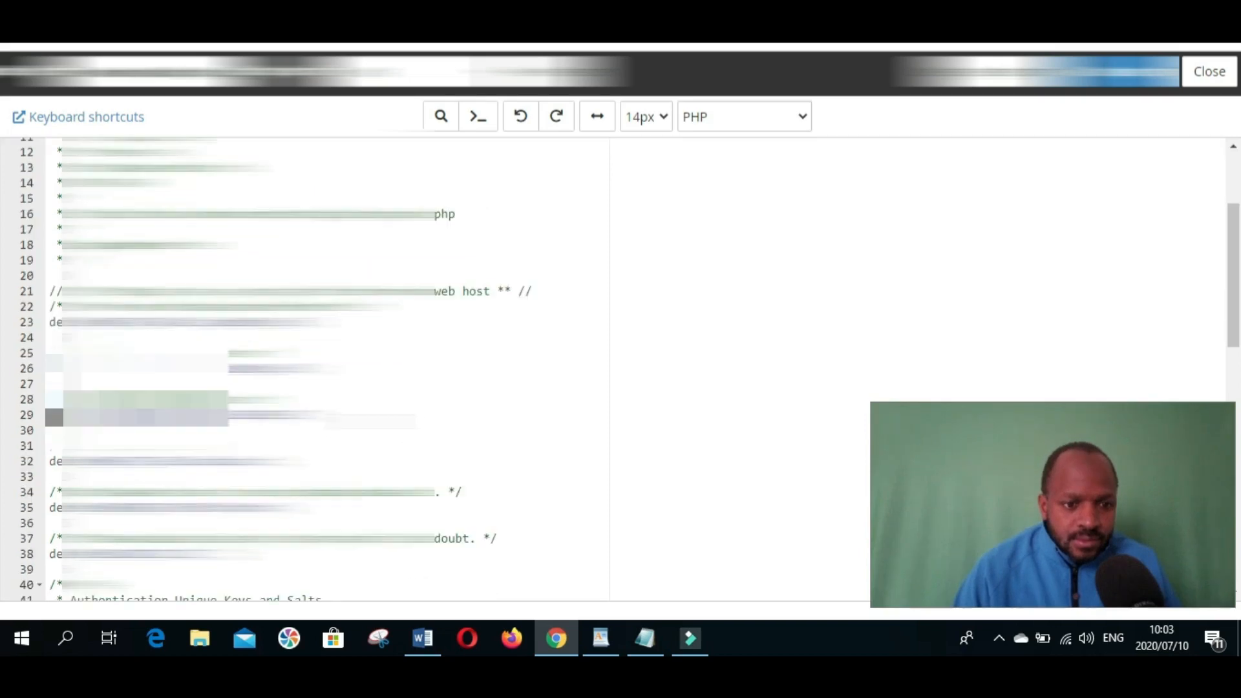
pyautogui.scroll(-7, 323, 369)
pyautogui.scroll(2, 324, 368)
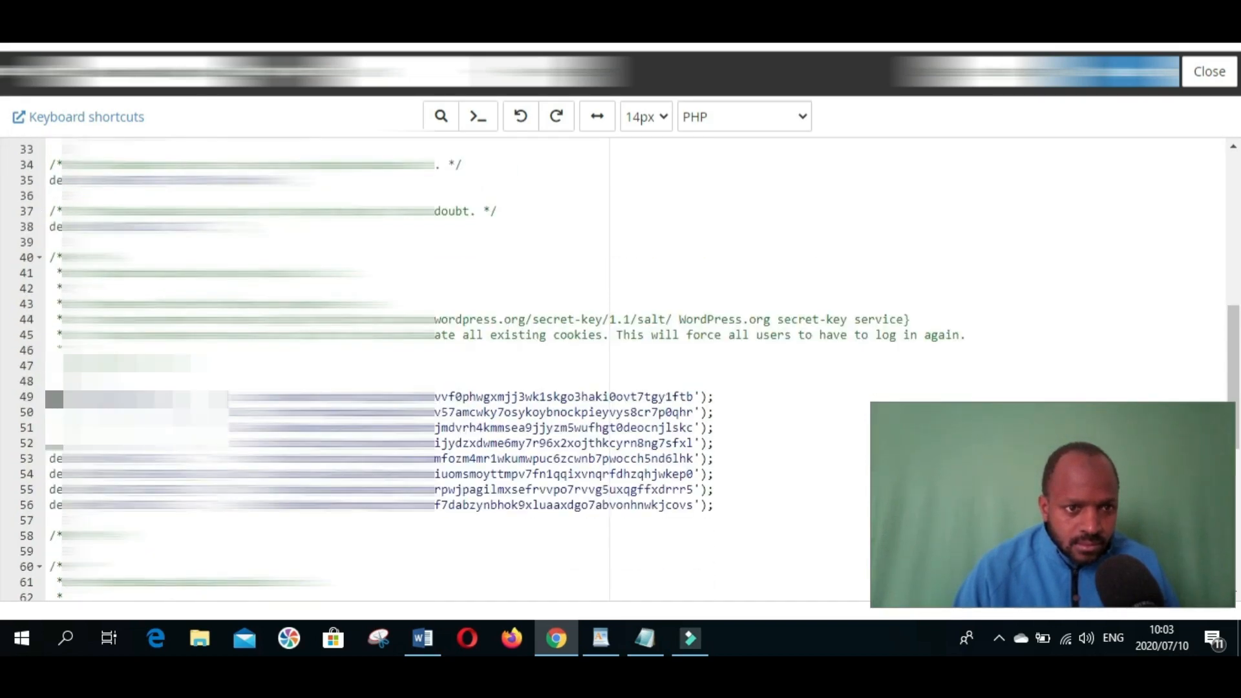
pyautogui.scroll(-6, 323, 369)
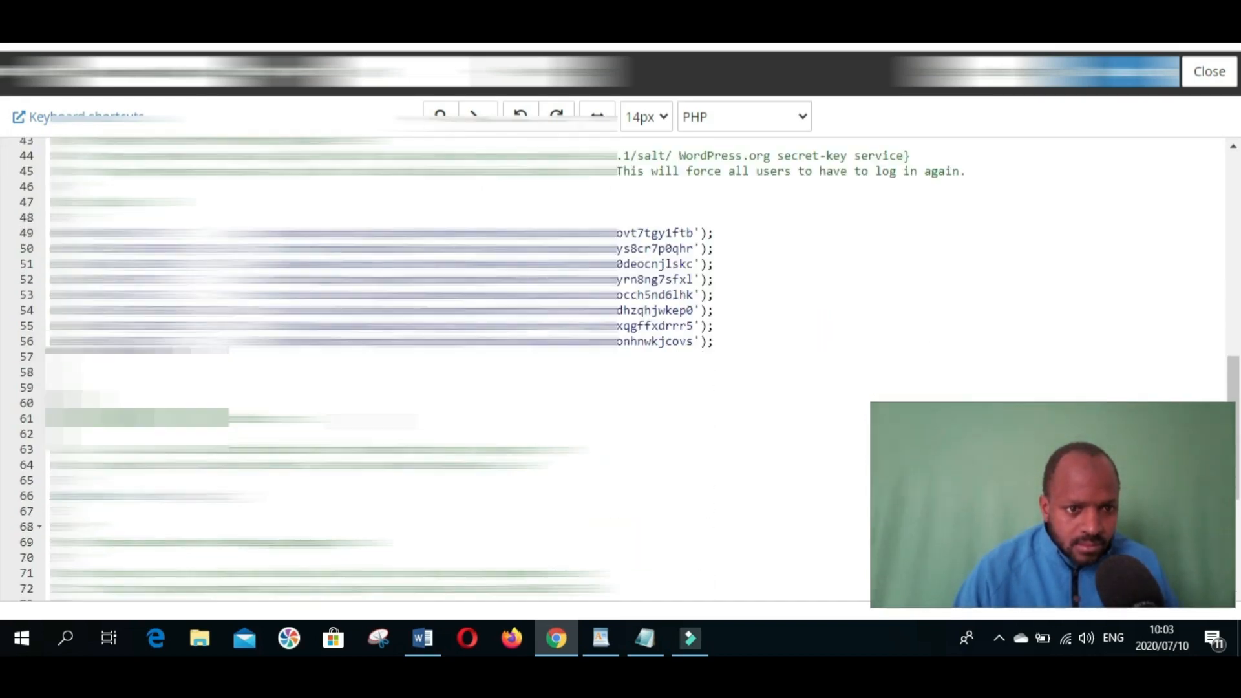
pyautogui.scroll(-3, 323, 369)
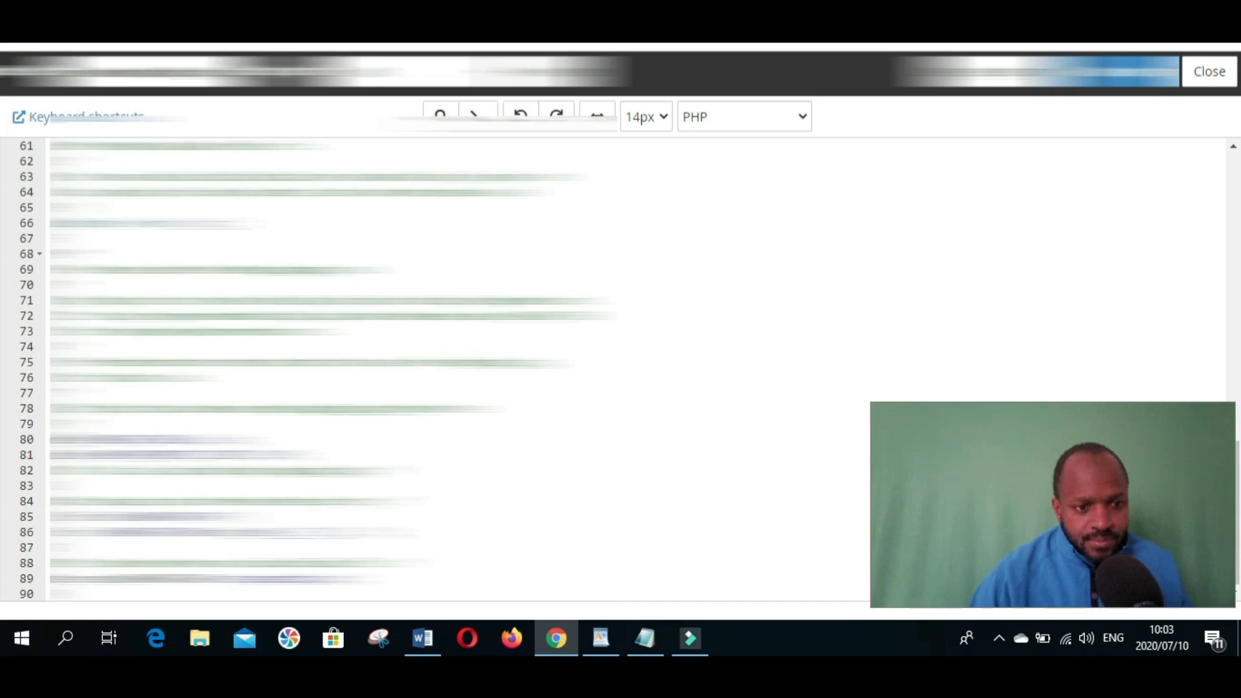
pyautogui.moveTo(50, 440); pyautogui.dragTo(290, 456)
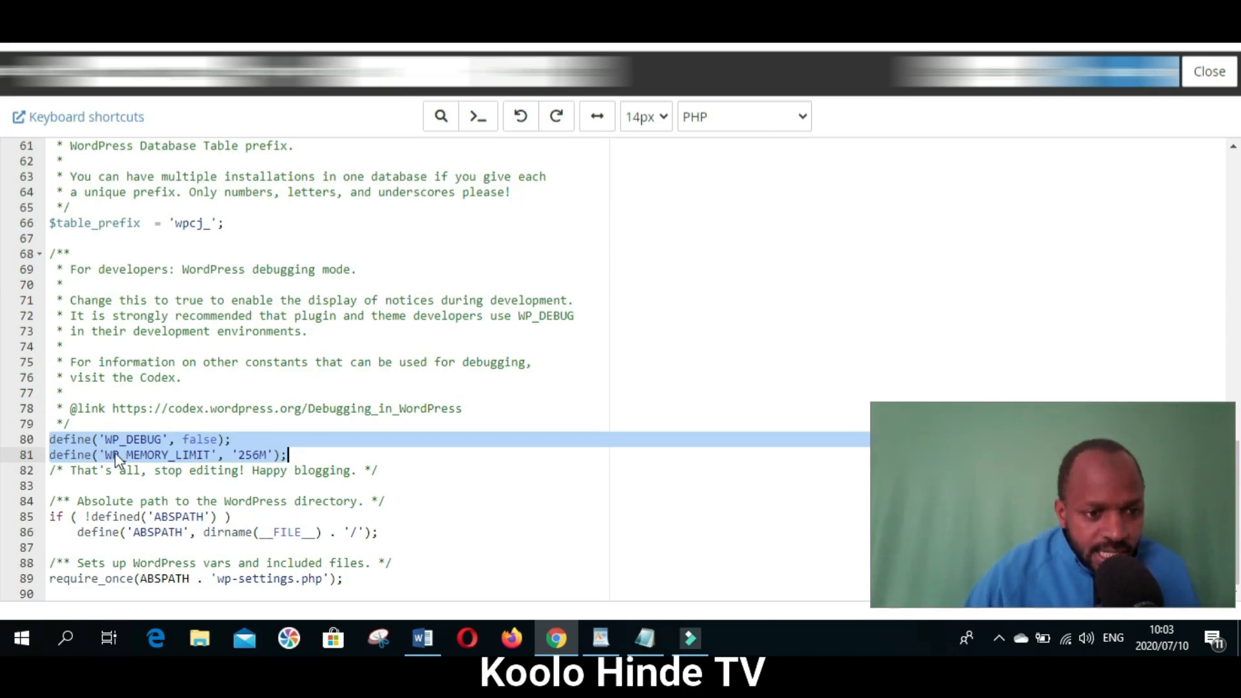
pyautogui.click(157, 440)
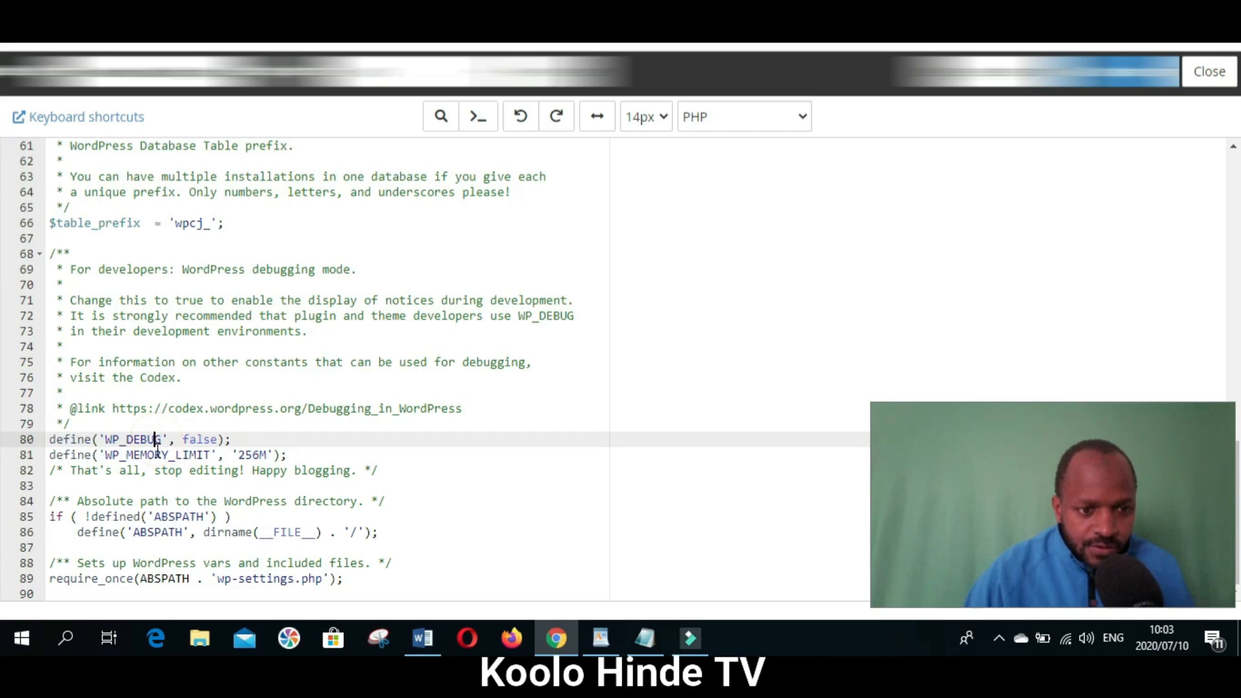
pyautogui.click(214, 442)
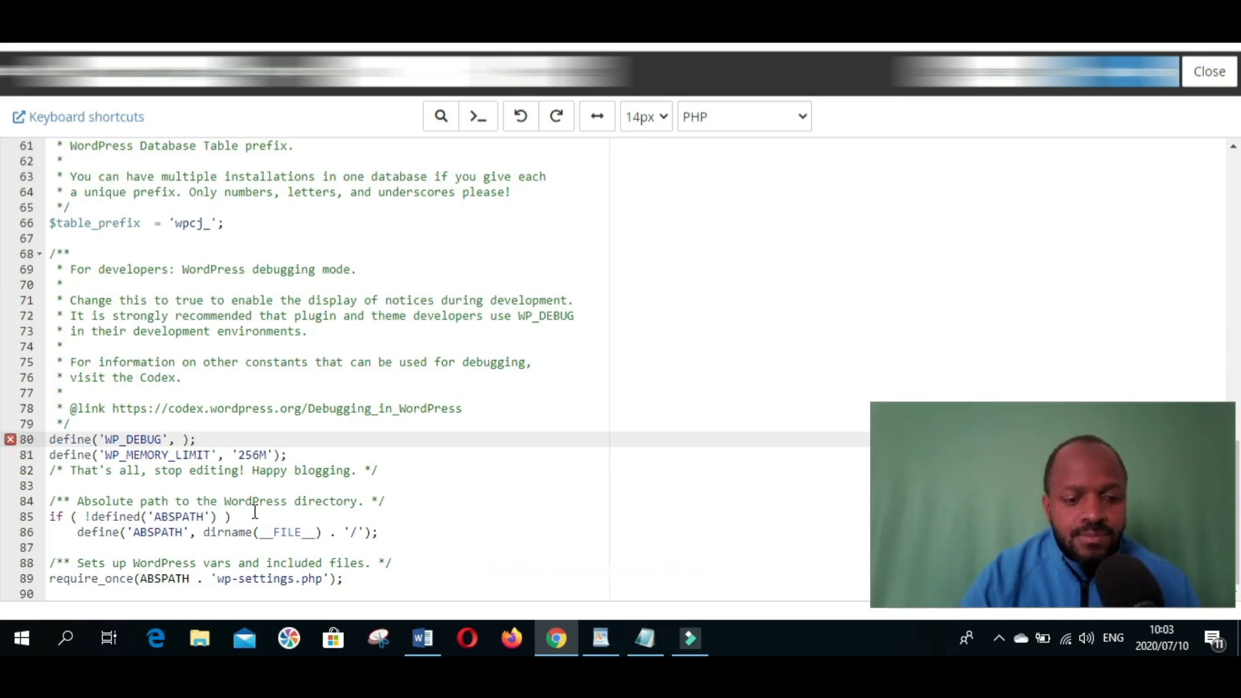
pyautogui.write('rue')
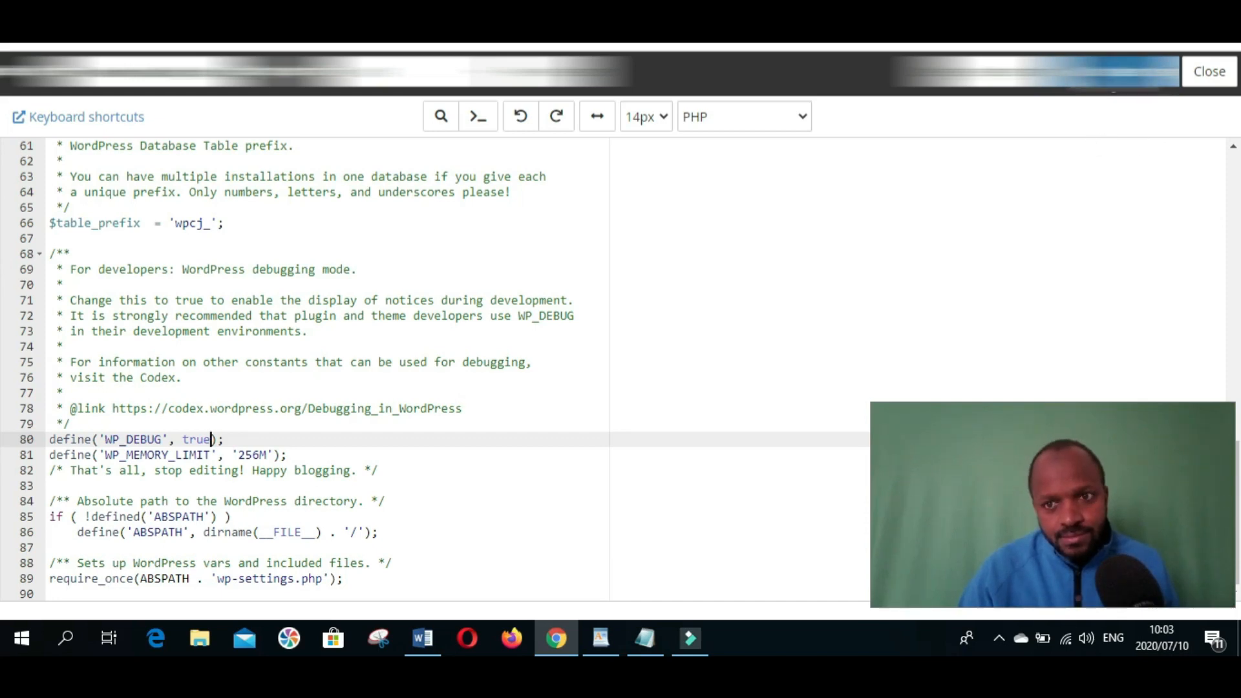
pyautogui.click(1111, 76)
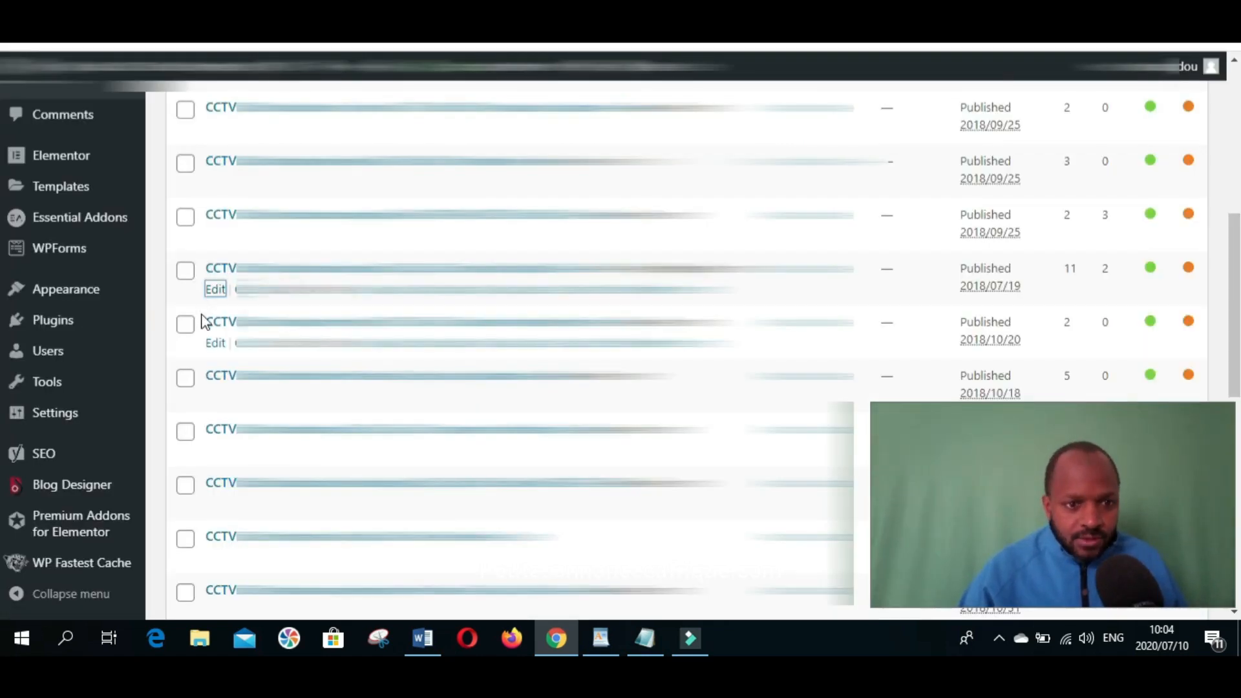
# Step: Reopen the CCTV post dated 2018/07/19 for editing in a new tab to check the error details
pyautogui.rightClick(210, 293)
pyautogui.click(224, 304)
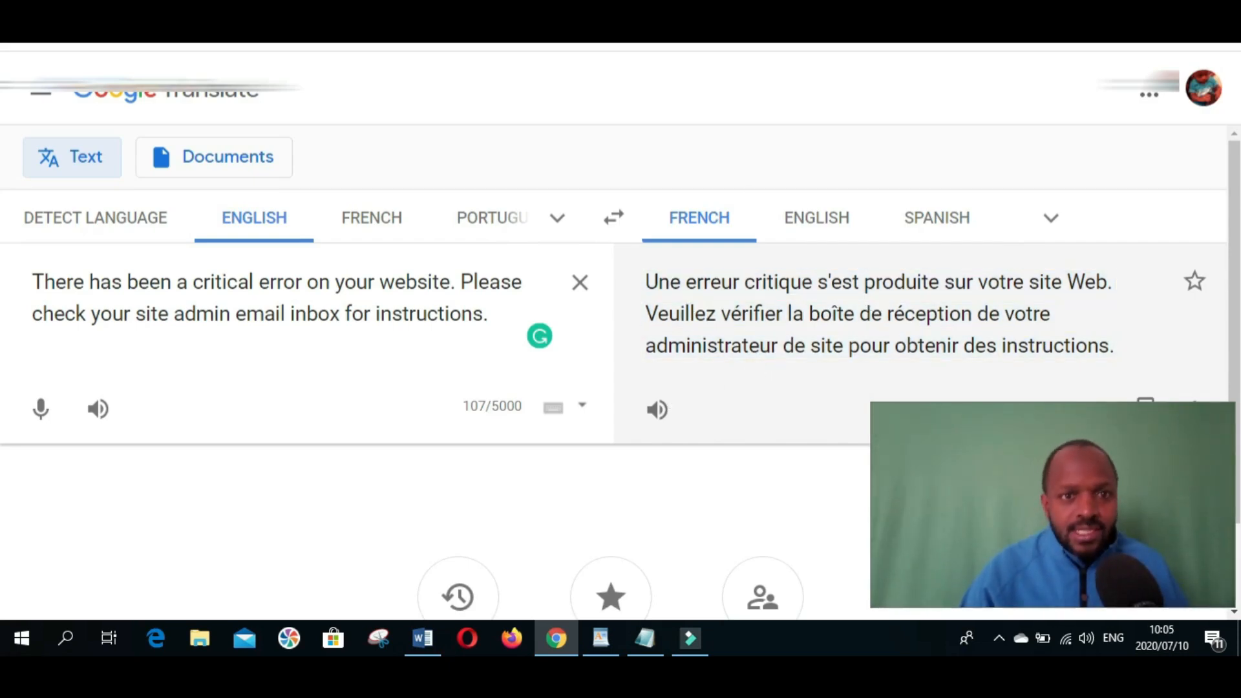
# Step: Copy the line define( 'WP_MAX_MEMORY_LIMIT', '256M' ); from Notepad into wp-config.php, on a new line below WP_MEMORY_LIMIT
pyautogui.hotkey('ctrl', 'shift', 'Tab')
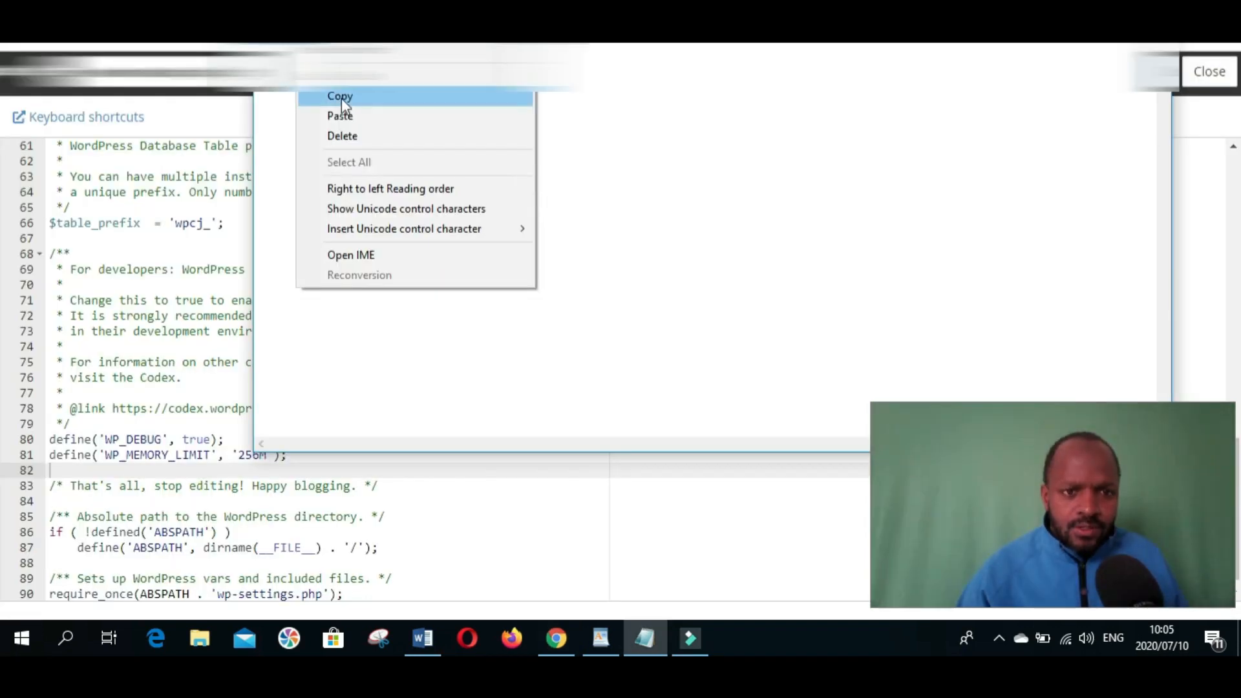
pyautogui.click(342, 98)
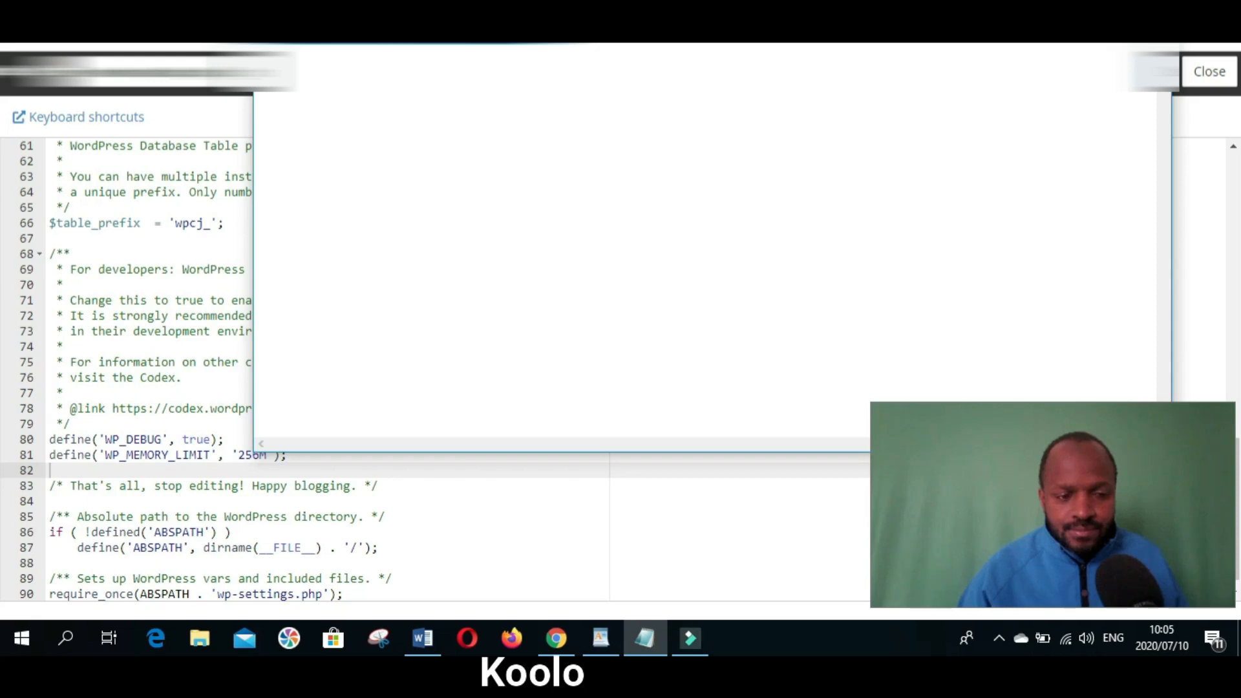
pyautogui.press('BackSpace')
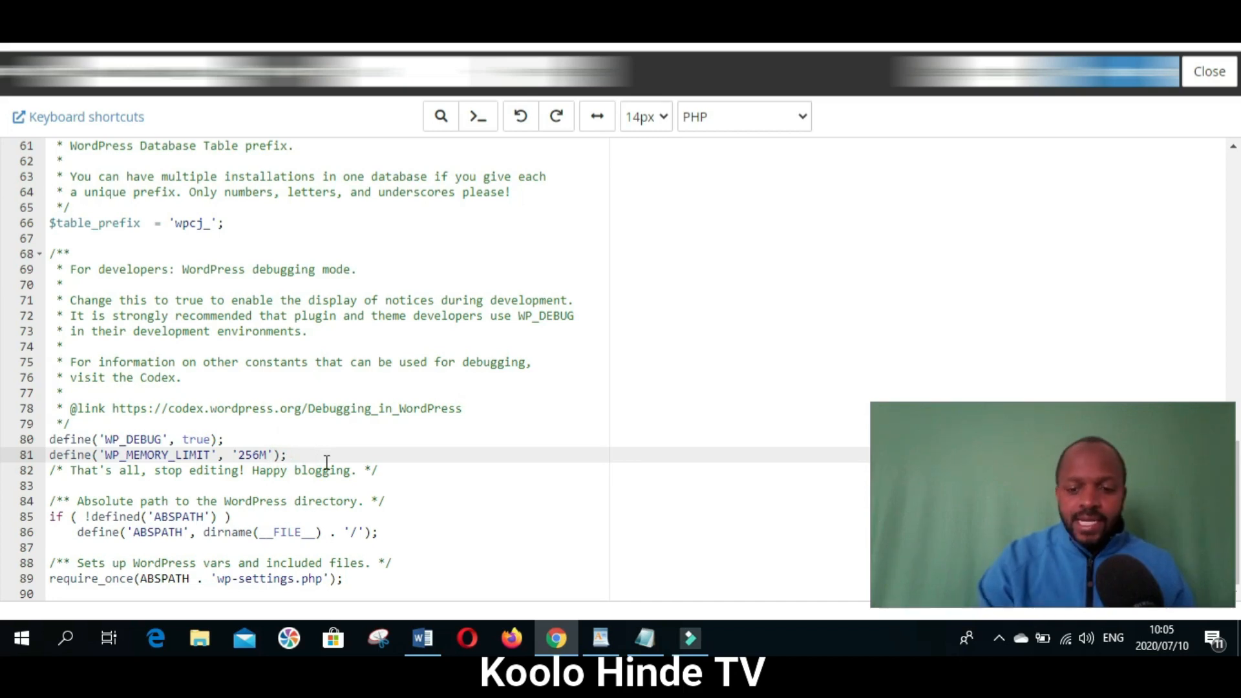
pyautogui.press('Return')
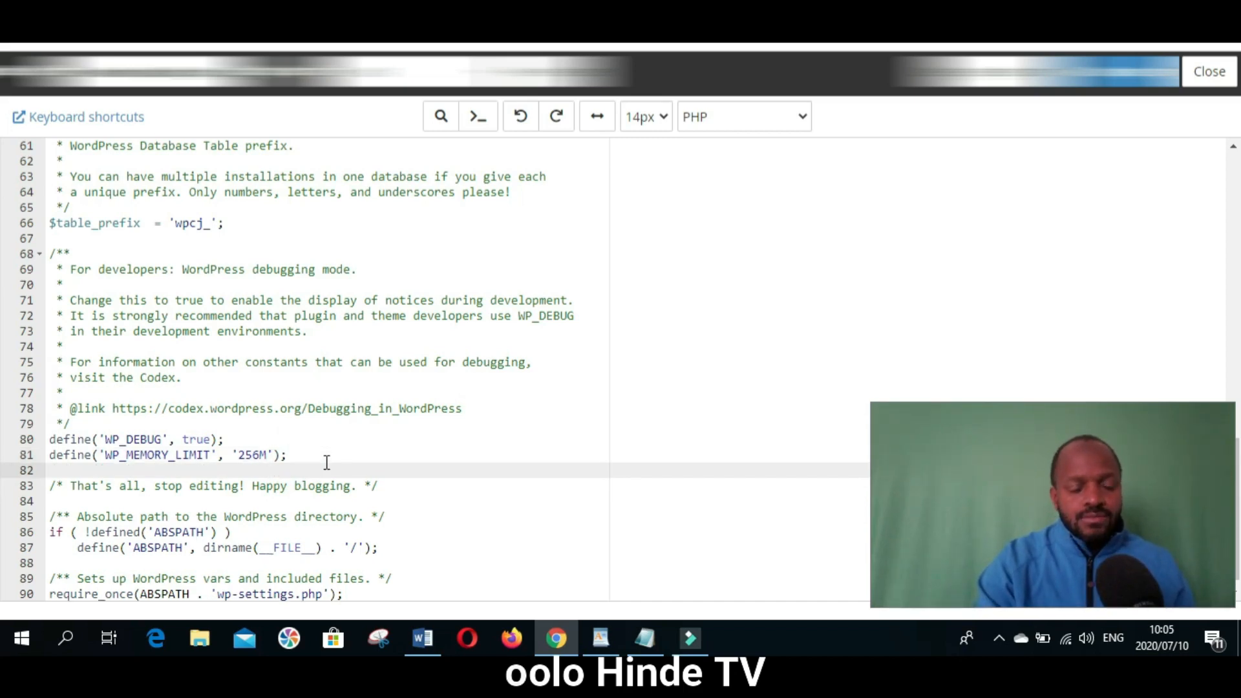
pyautogui.hotkey('ctrl', 'v')
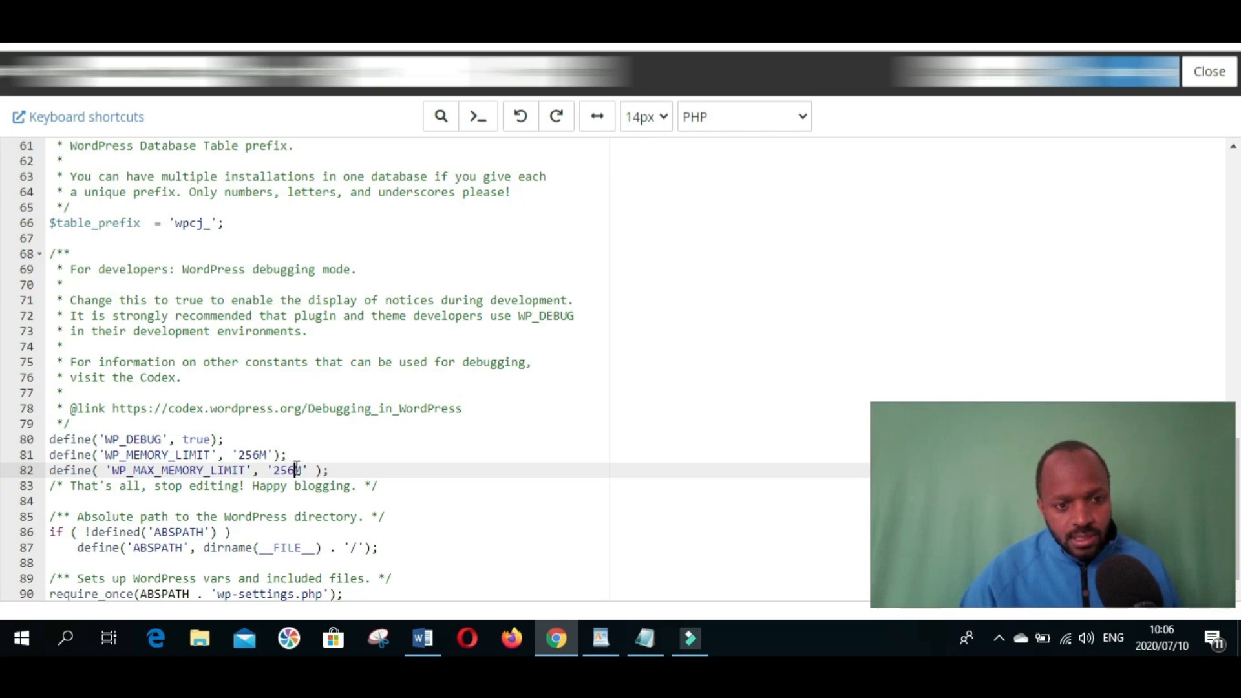
# Step: Set the WP_MAX_MEMORY_LIMIT value to 1024M and save wp-config.php
pyautogui.press('BackSpace')
pyautogui.press('BackSpace')
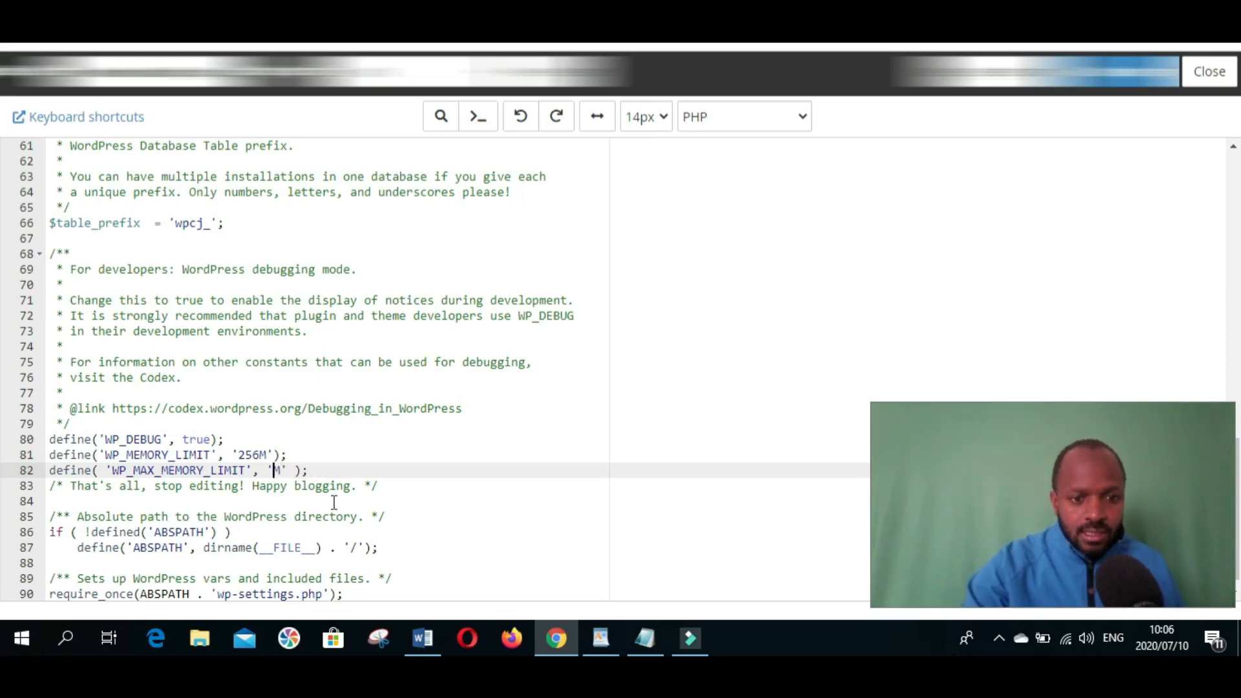
pyautogui.write('256')
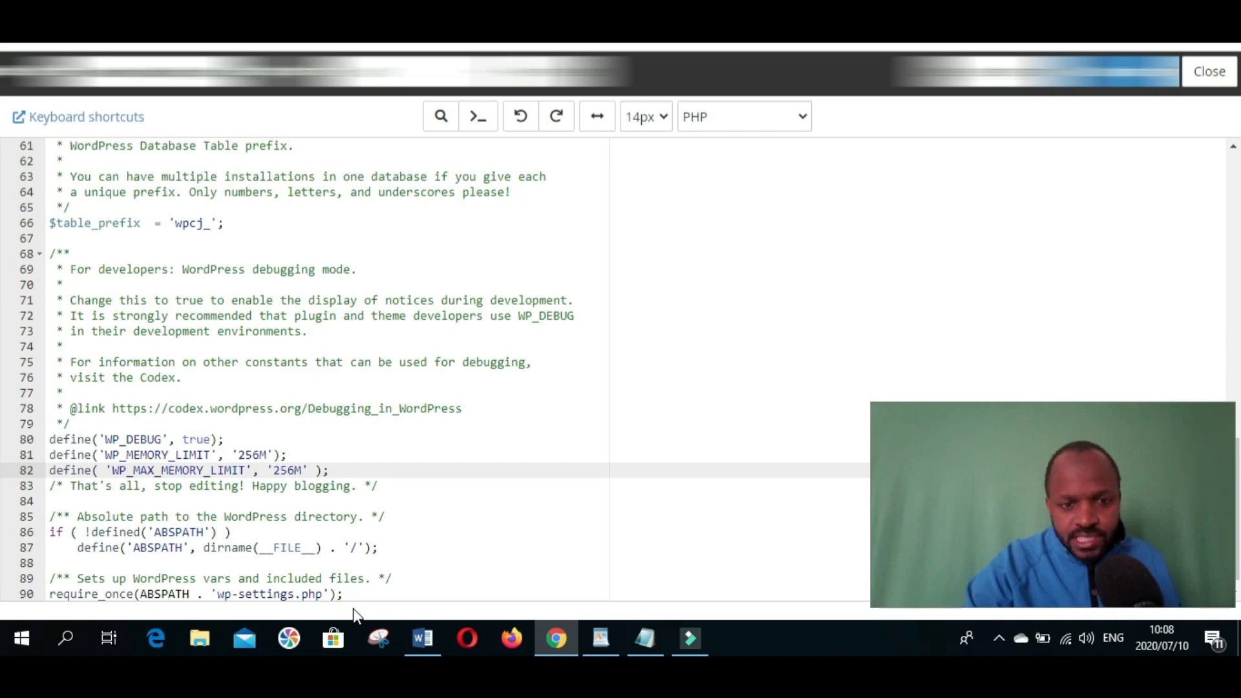
pyautogui.press('BackSpace')
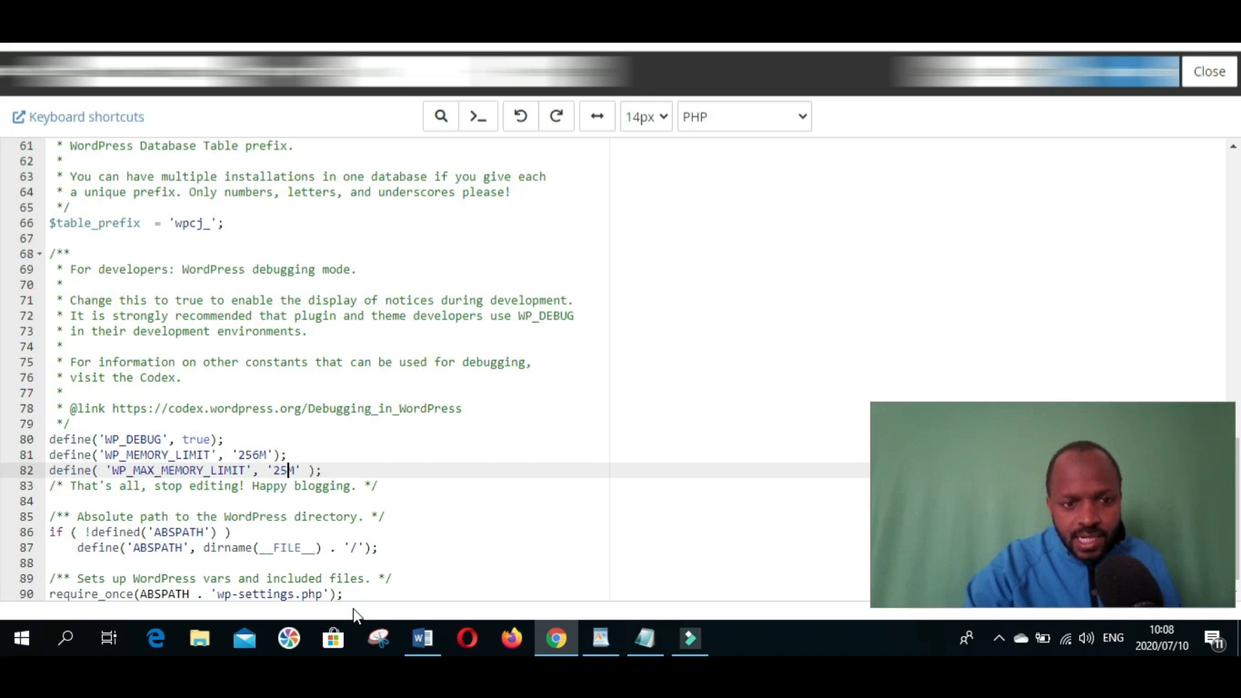
pyautogui.press('BackSpace')
pyautogui.write('1024')
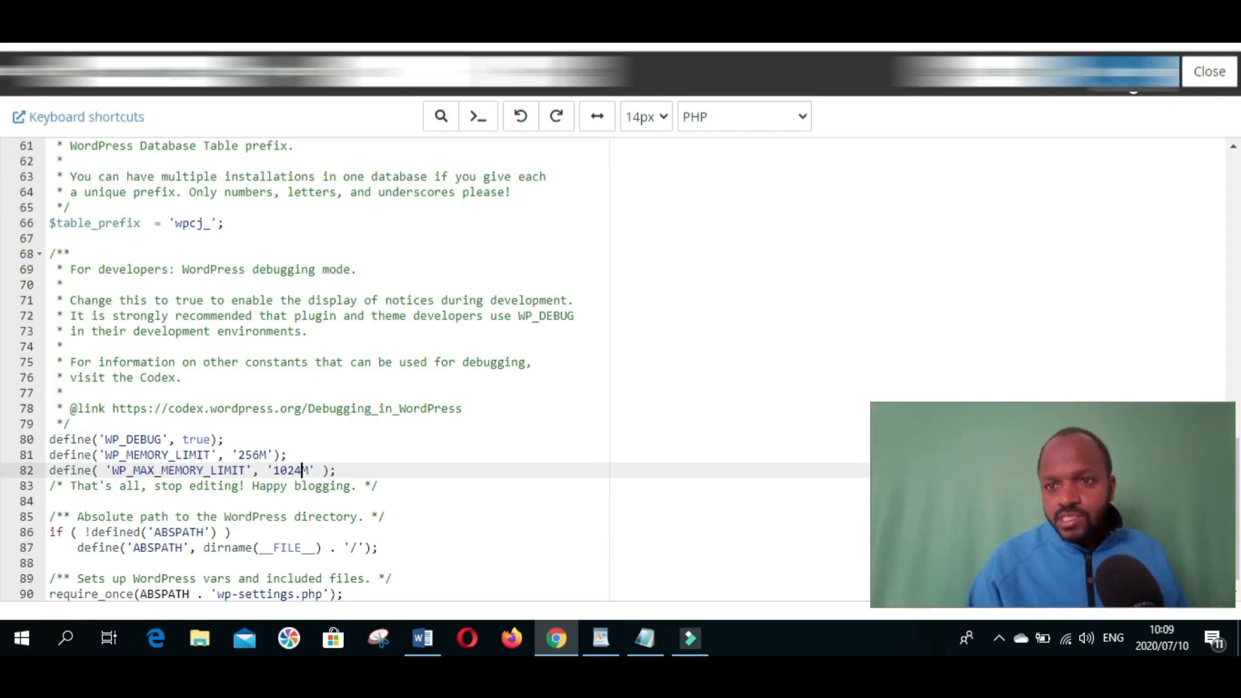
pyautogui.hotkey('ctrl', 's')
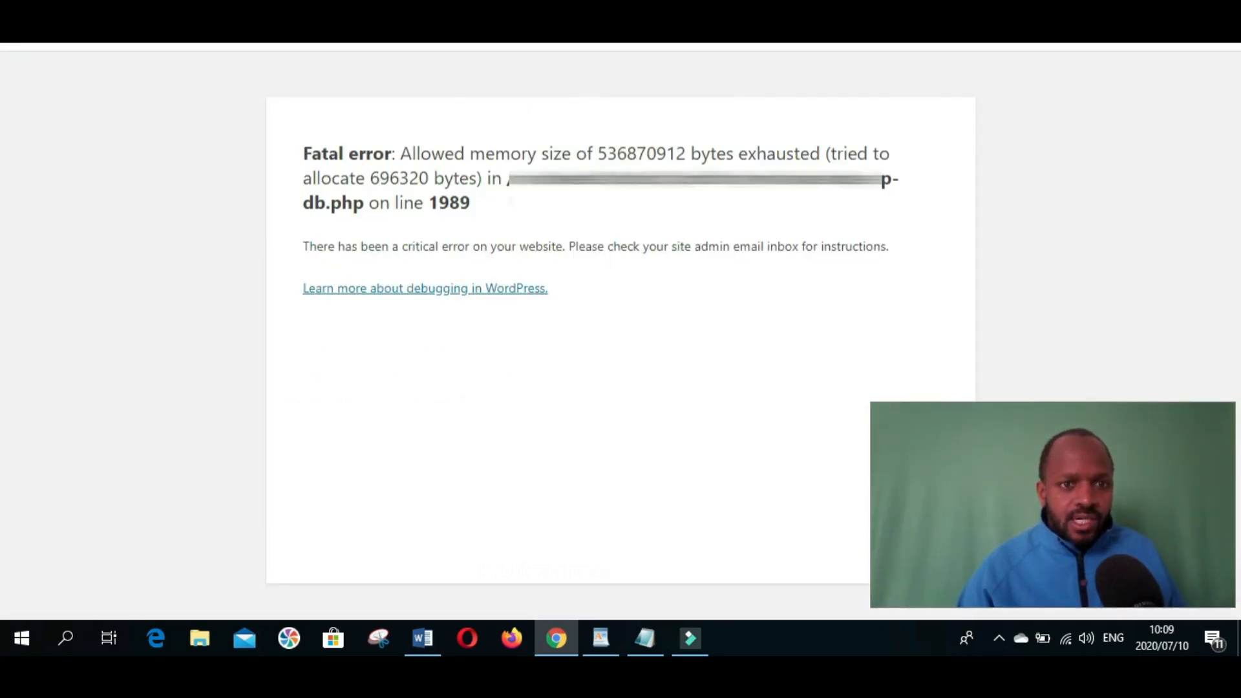
# Step: Reload the post's error page and reopen the CCTV post dated 2018/07/19 for editing to test the new memory limit
pyautogui.press('F5')
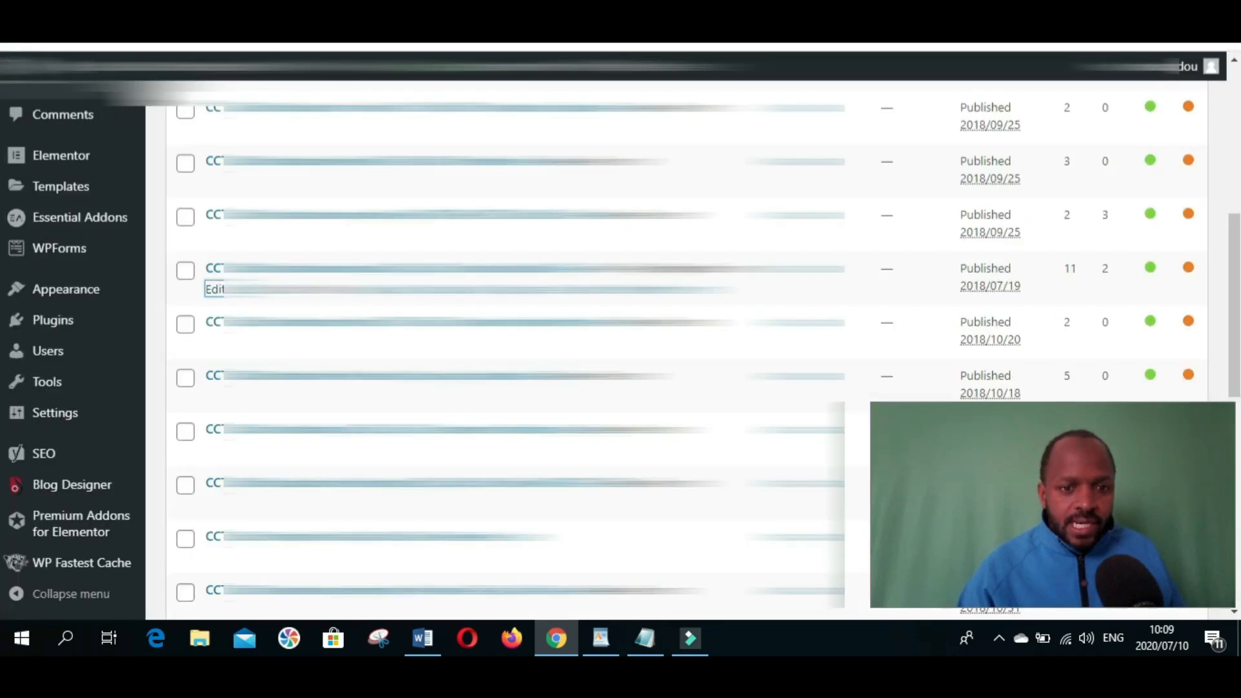
pyautogui.rightClick(215, 290)
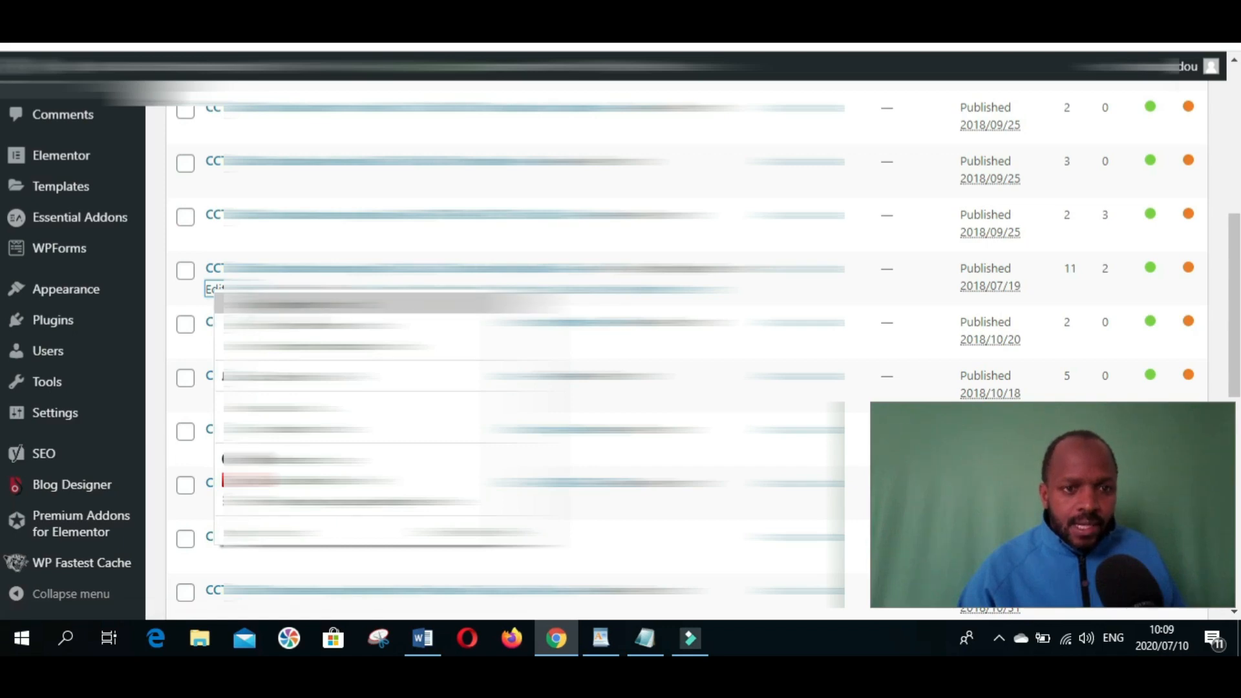
pyautogui.click(214, 289)
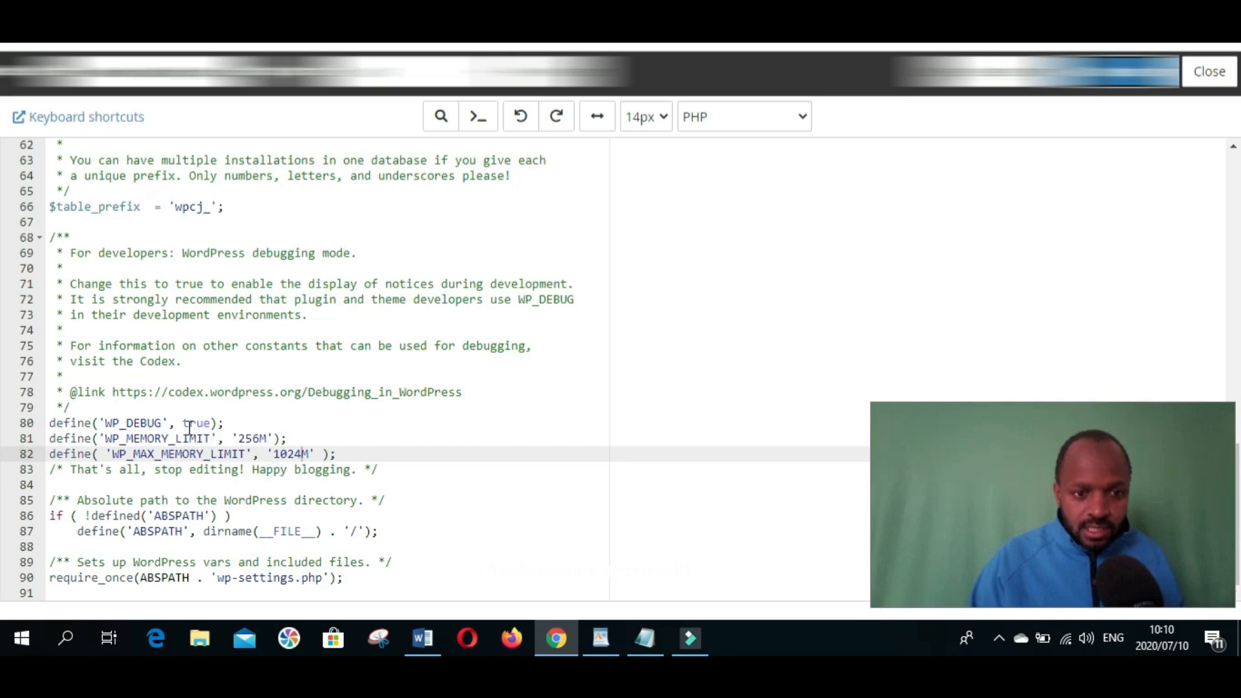
# Step: Highlight the WP_DEBUG, WP_MEMORY_LIMIT and WP_MAX_MEMORY_LIMIT lines in wp-config.php for review, and switch to the Google Translate page
pyautogui.moveTo(48, 423); pyautogui.dragTo(246, 422)
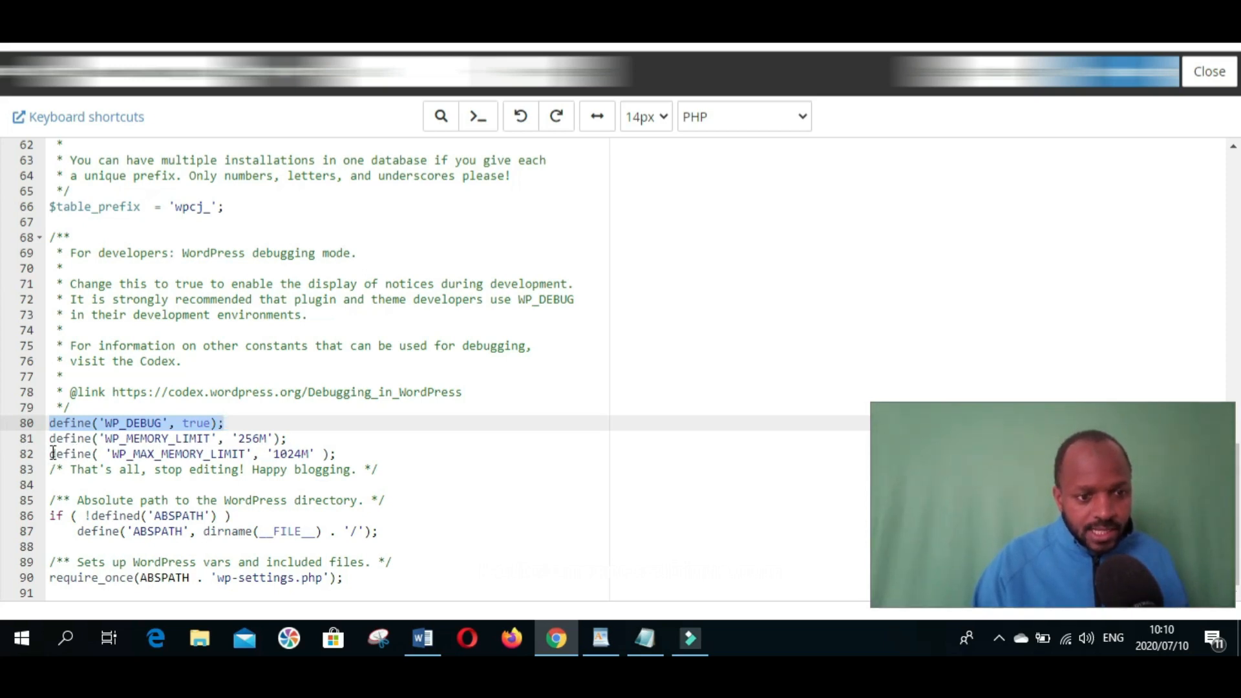
pyautogui.moveTo(52, 453); pyautogui.dragTo(297, 445)
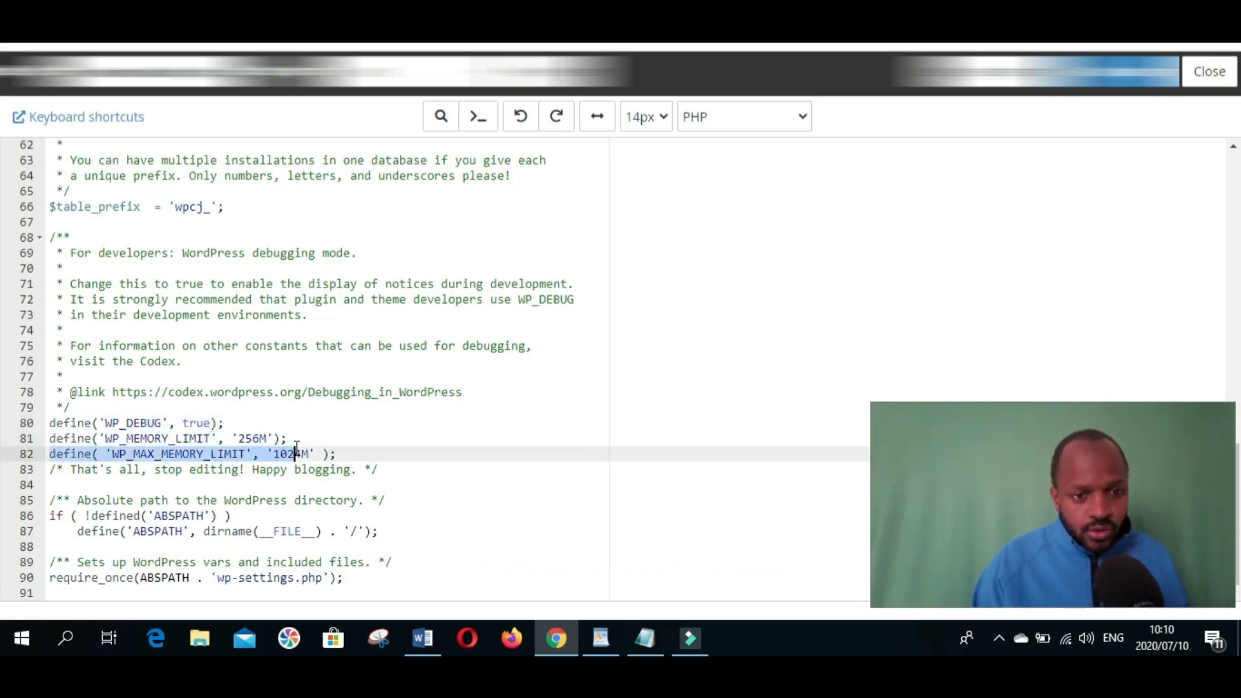
pyautogui.click(318, 451)
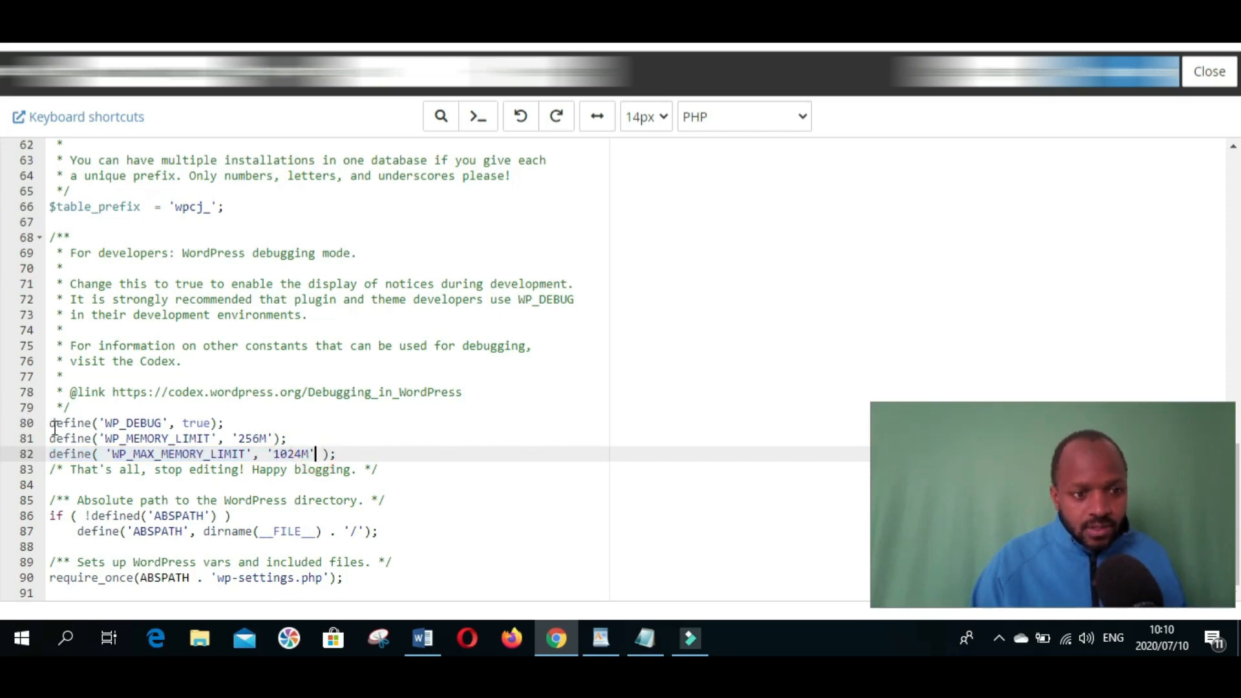
pyautogui.moveTo(50, 424); pyautogui.dragTo(336, 454)
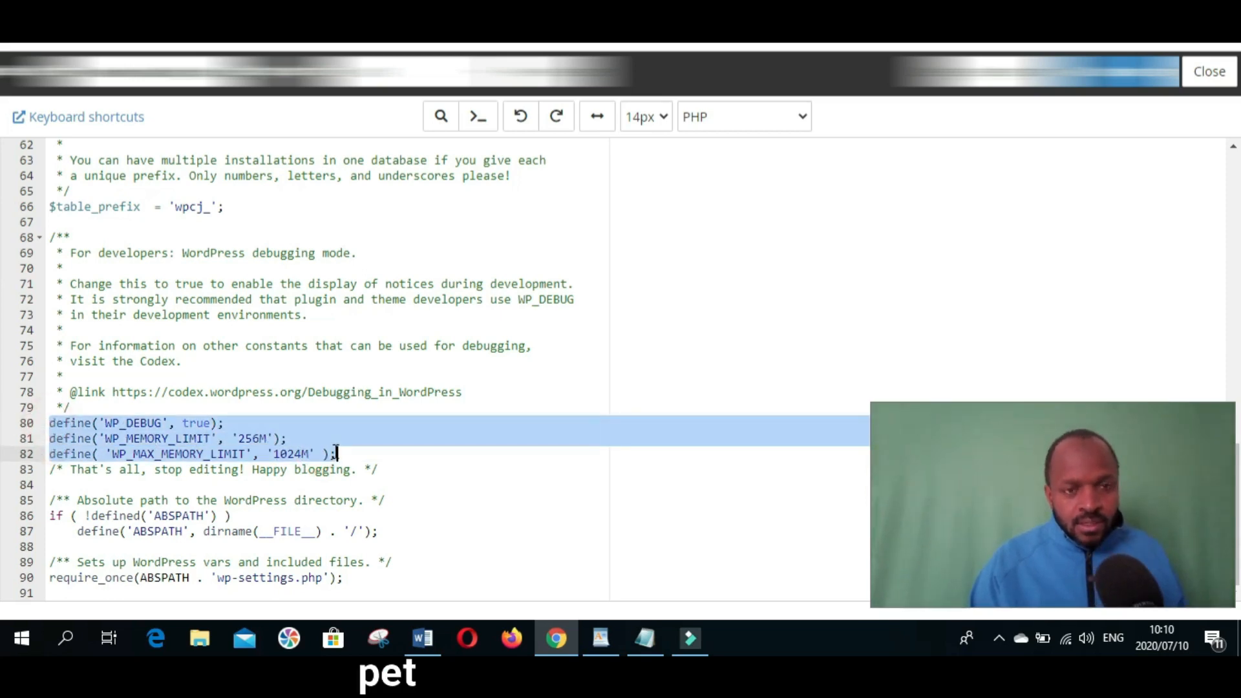
pyautogui.click(795, 20)
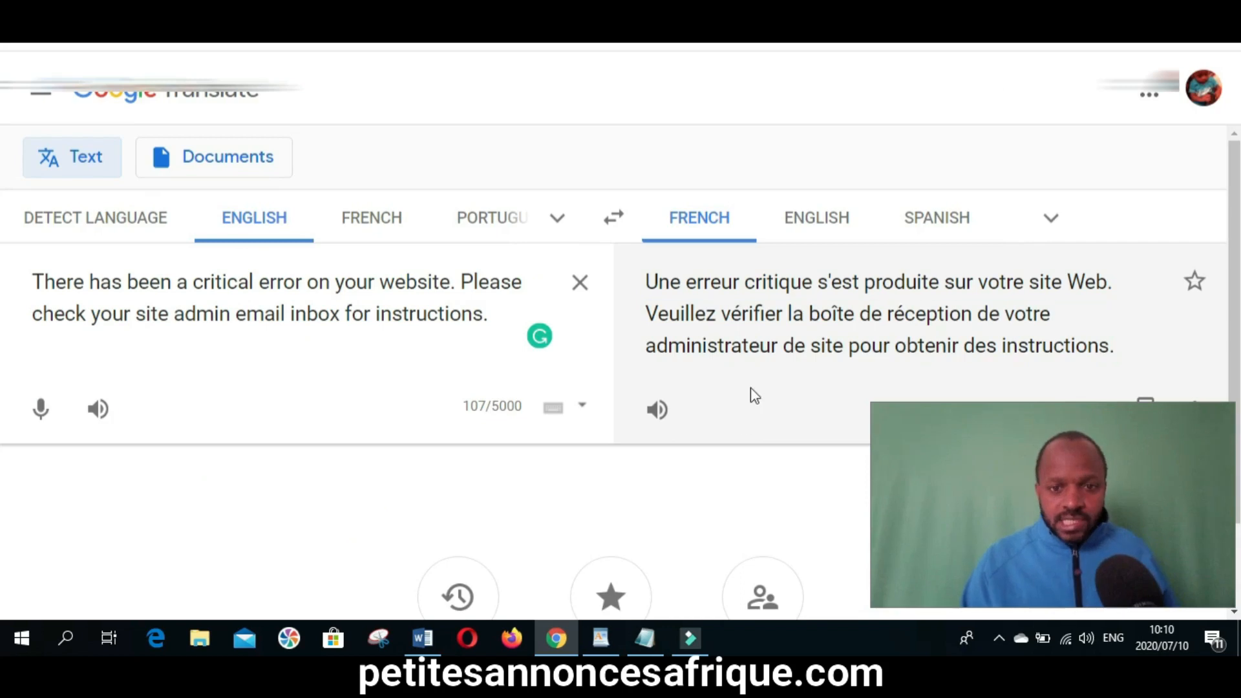